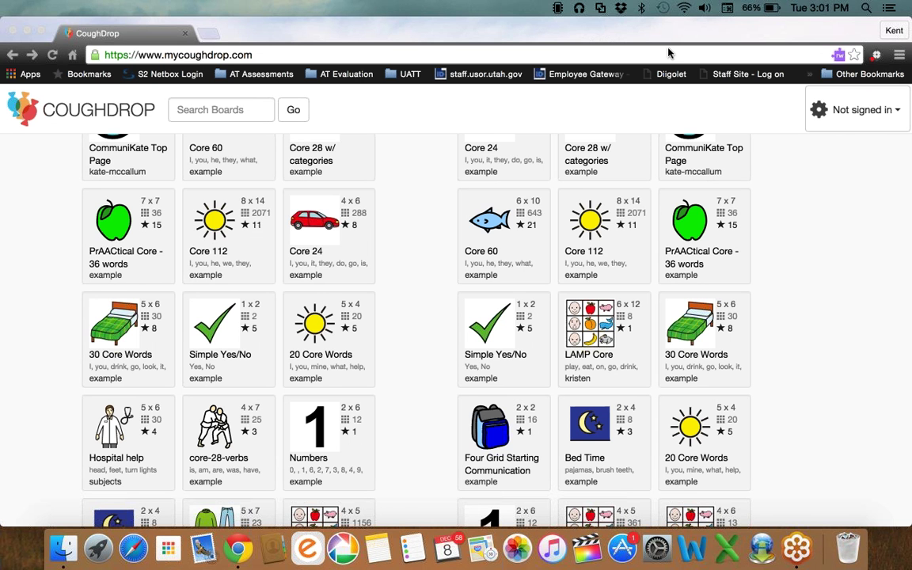
# Scroll the homepage past the features and $6/$200 pricing to the 'Try COUGHDROP for yourself' form.
pyautogui.scroll(10, 488, 248)
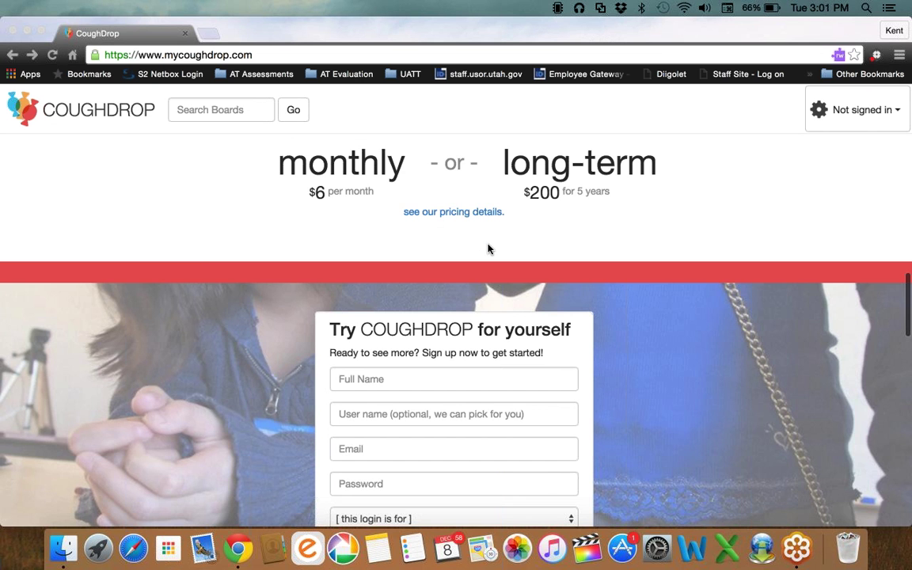
pyautogui.scroll(10, 488, 249)
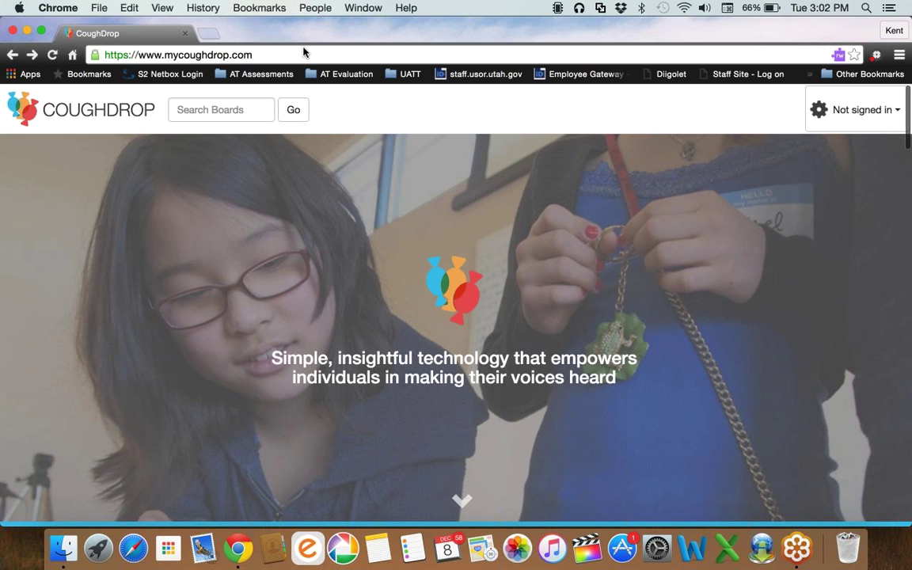
pyautogui.press('space')
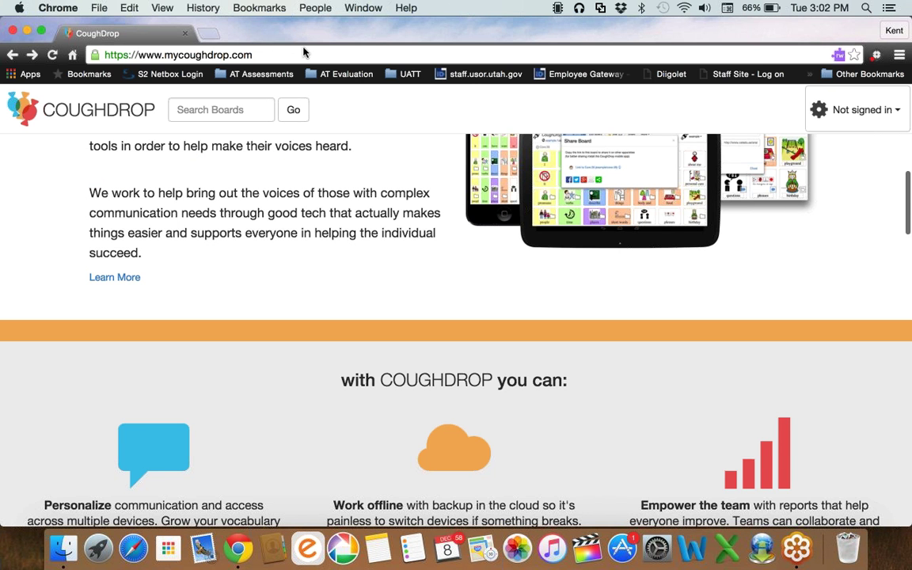
pyautogui.press('space')
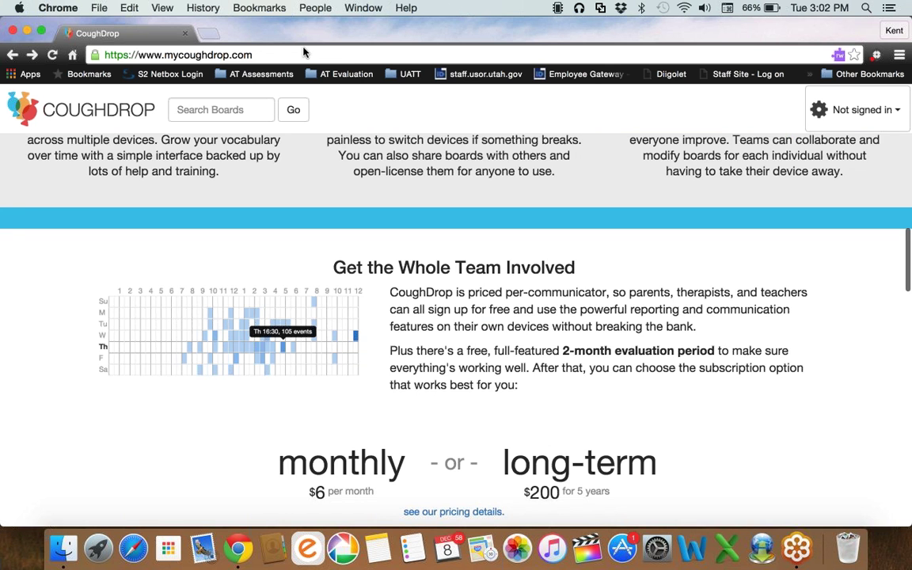
pyautogui.press('space')
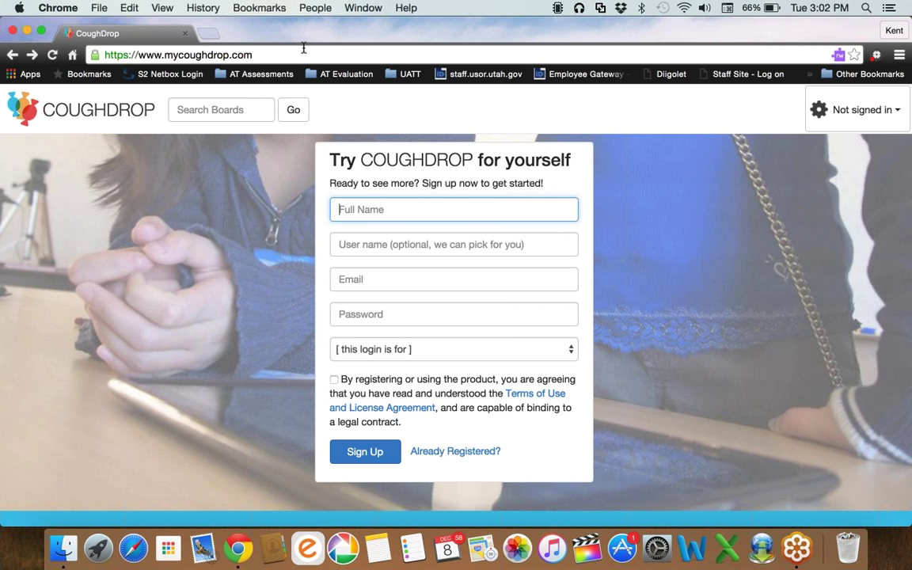
# Enter the full name and a user name in the sign-up form.
pyautogui.write('Kent')
pyautogui.press('BackSpace')
pyautogui.press('BackSpace')
pyautogui.press('BackSpace')
pyautogui.press('BackSpace')
pyautogui.write('Kent')
pyautogui.press('Tab')
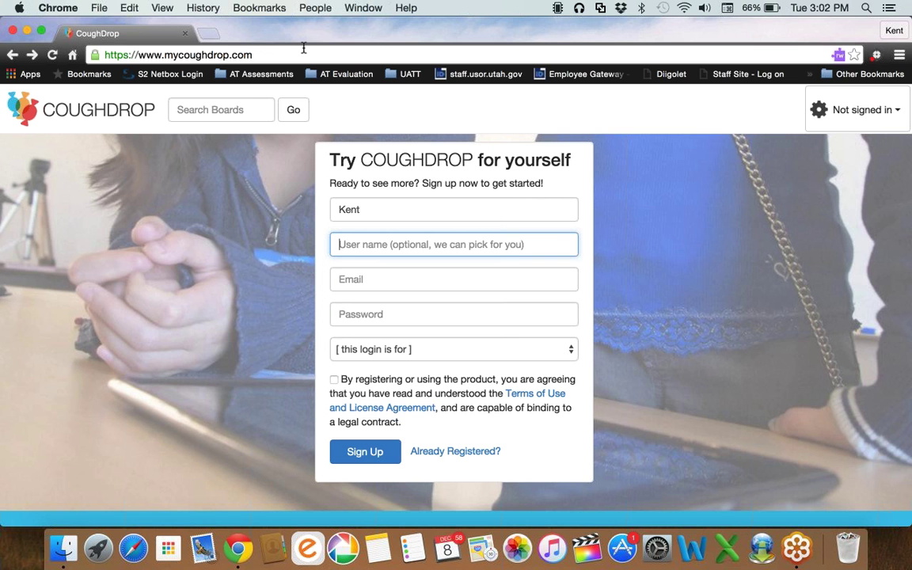
pyautogui.write('u')
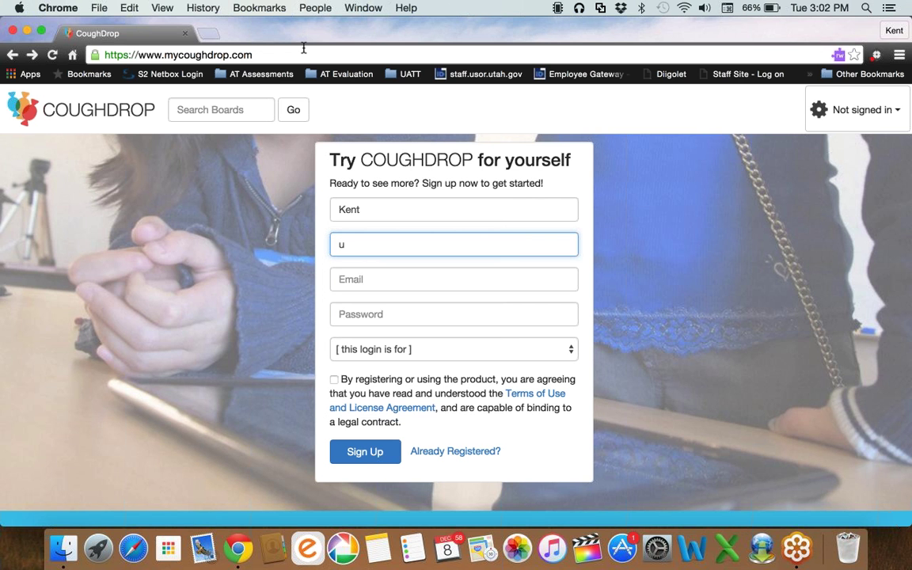
pyautogui.press('BackSpace')
pyautogui.write('U')
pyautogui.press('BackSpace')
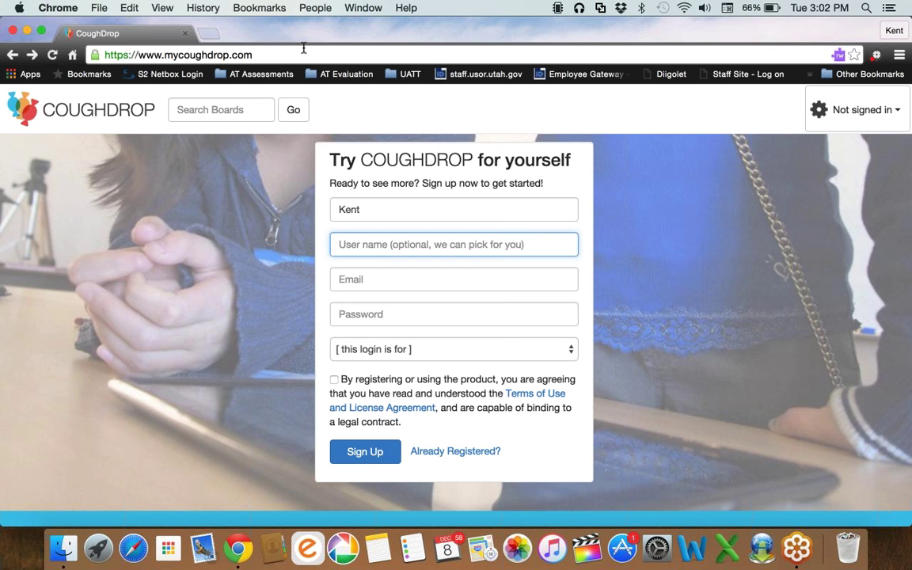
pyautogui.write('UATT')
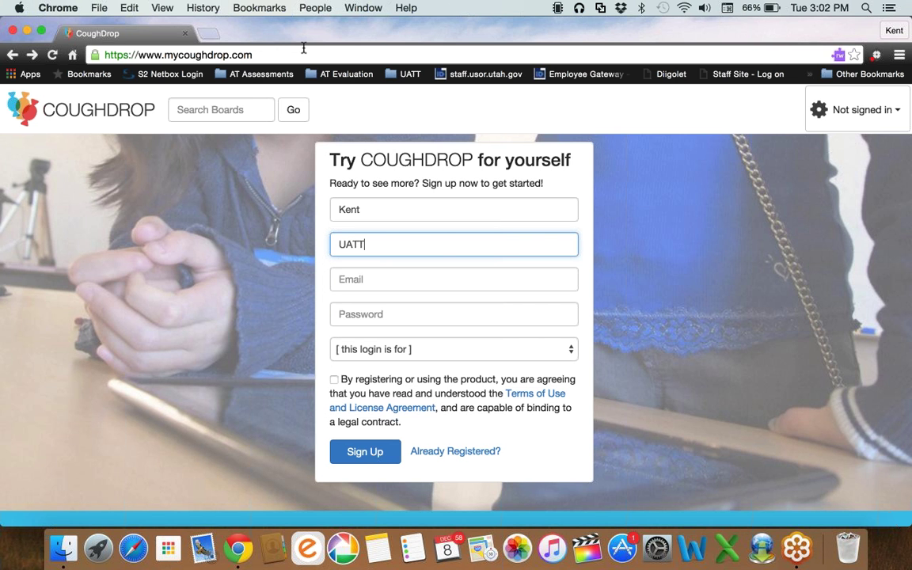
pyautogui.press('Tab')
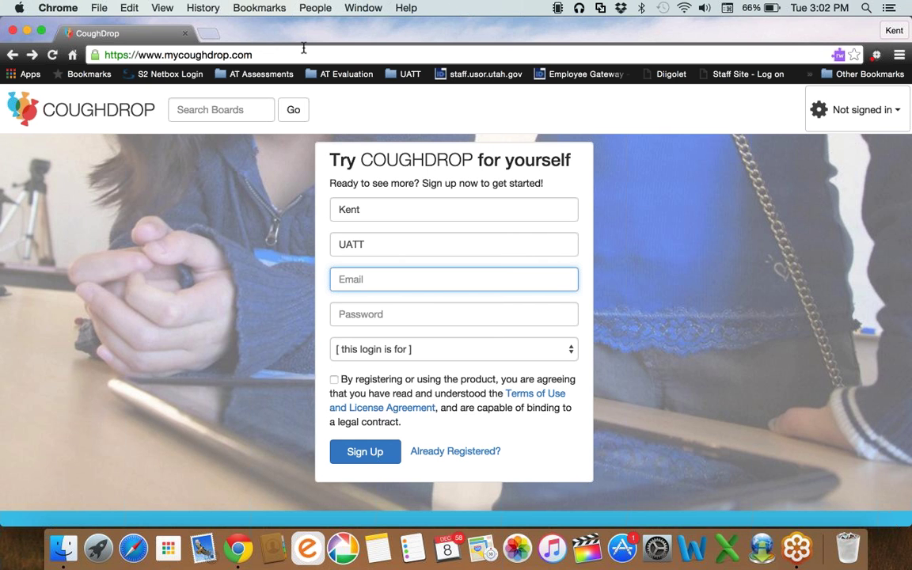
pyautogui.hotkey('shift', 'Tab')
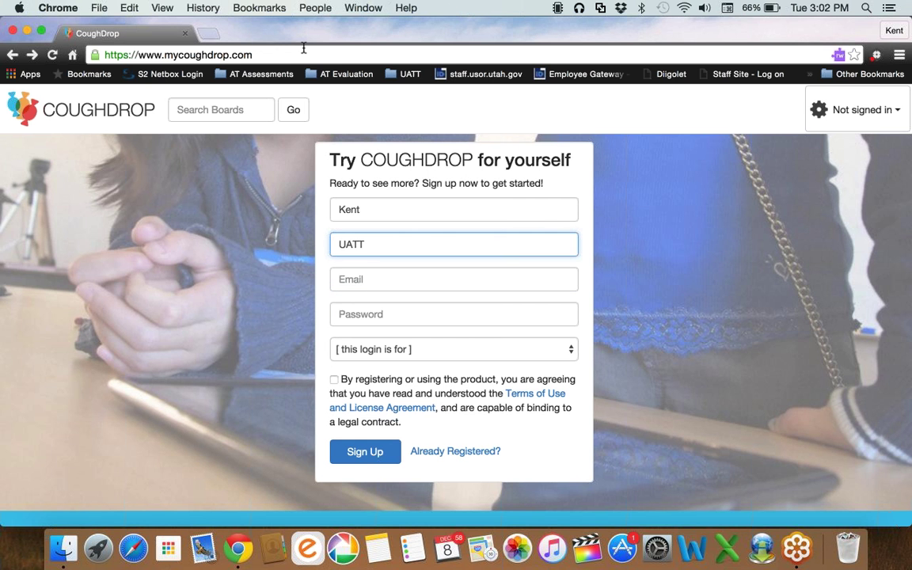
pyautogui.write('1')
# Fill in the email address and the account password.
pyautogui.click(379, 284)
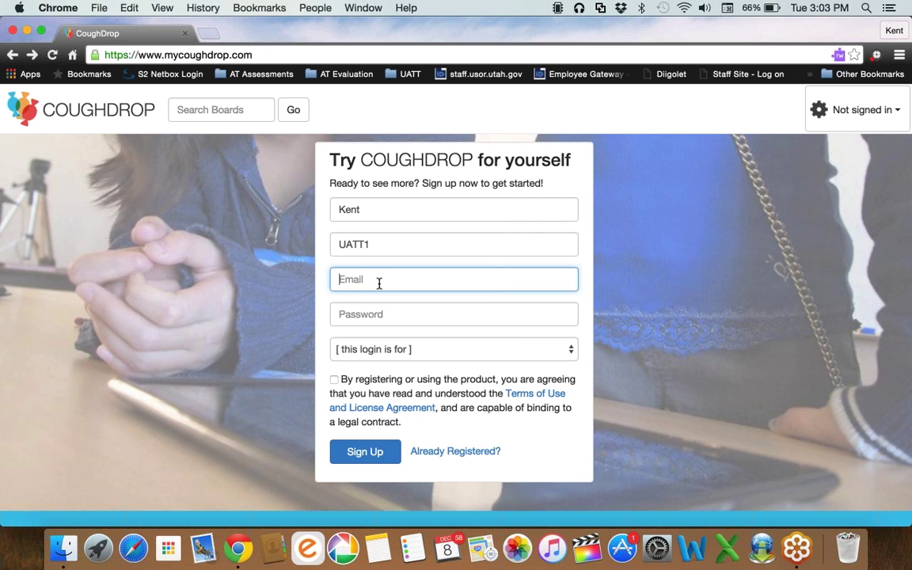
pyautogui.press('Tab')
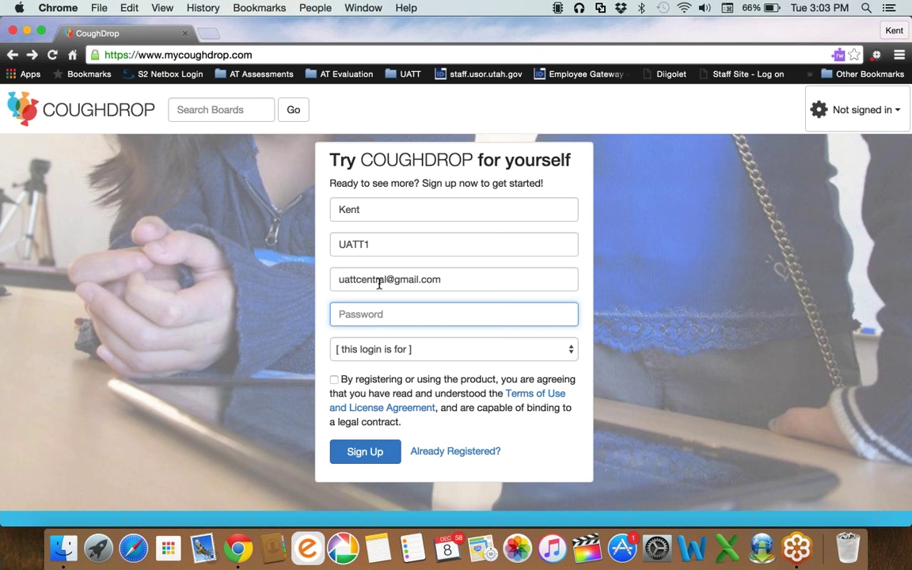
pyautogui.press('super+v')
pyautogui.write('1')
# Accept the terms, choose 'An evaluation/assessment device' as the login type, and sign up.
pyautogui.click(335, 381)
pyautogui.click(428, 350)
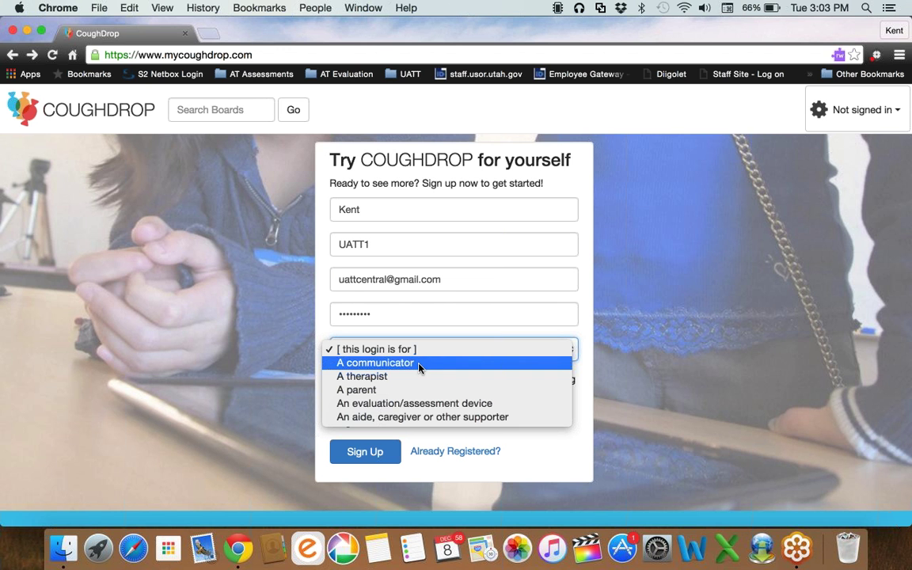
pyautogui.click(406, 405)
pyautogui.click(381, 456)
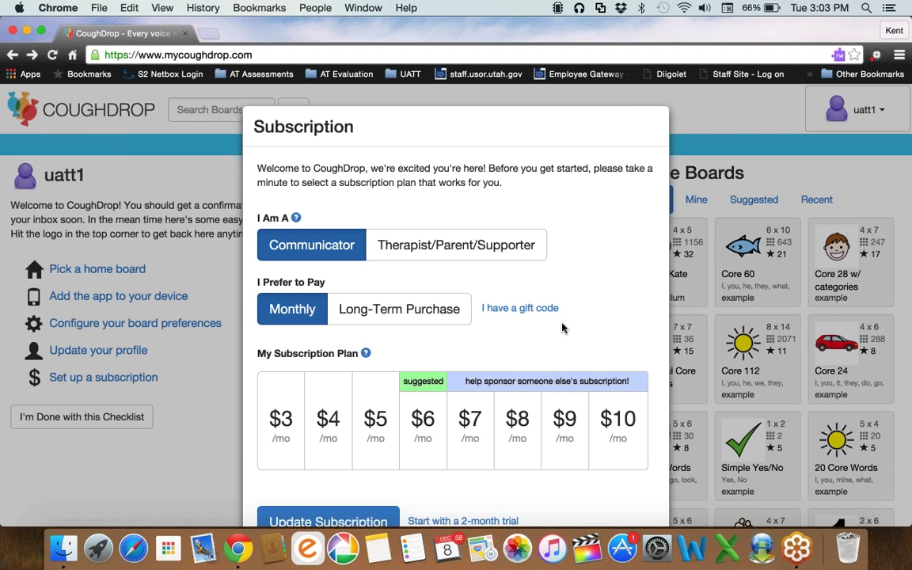
# Start the free 2-month trial and finish the getting-started checklist.
pyautogui.scroll(-2, 493, 472)
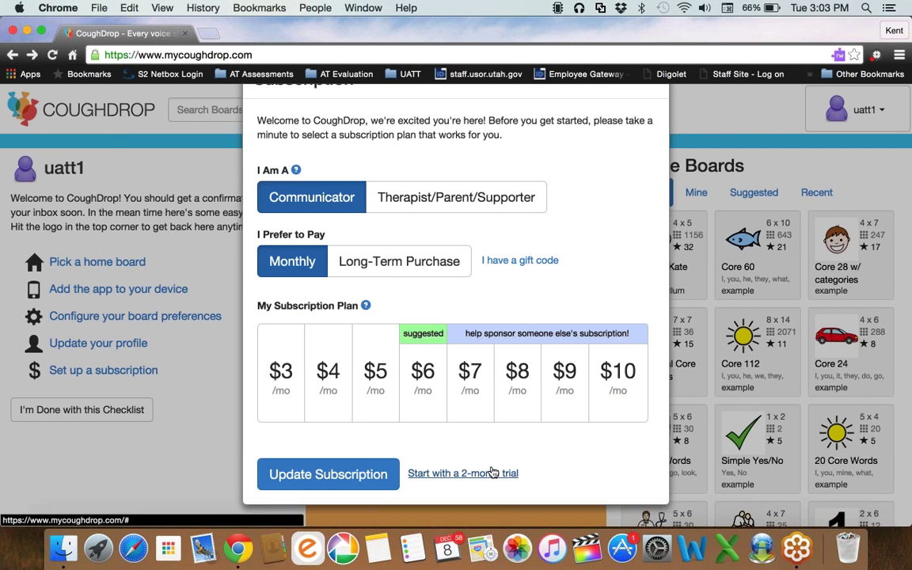
pyautogui.click(493, 473)
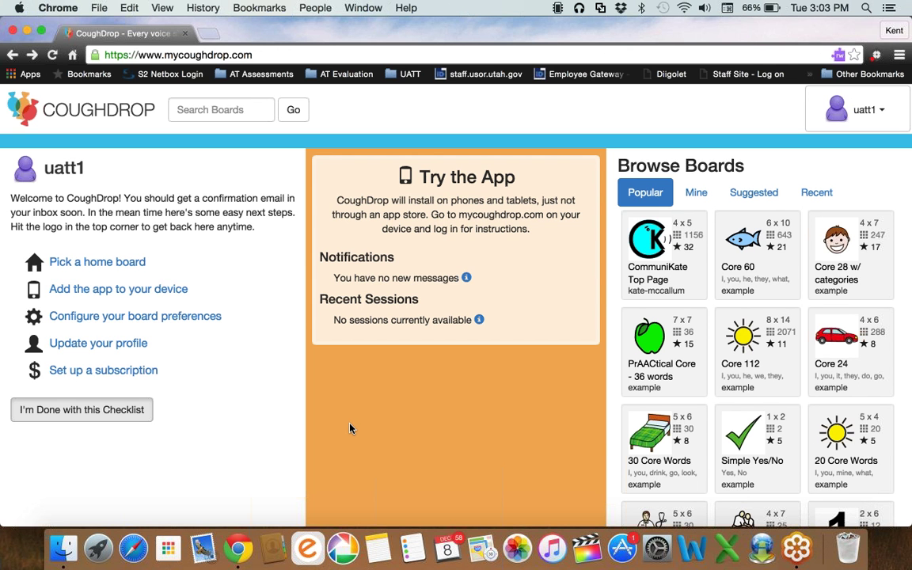
pyautogui.press('Tab')
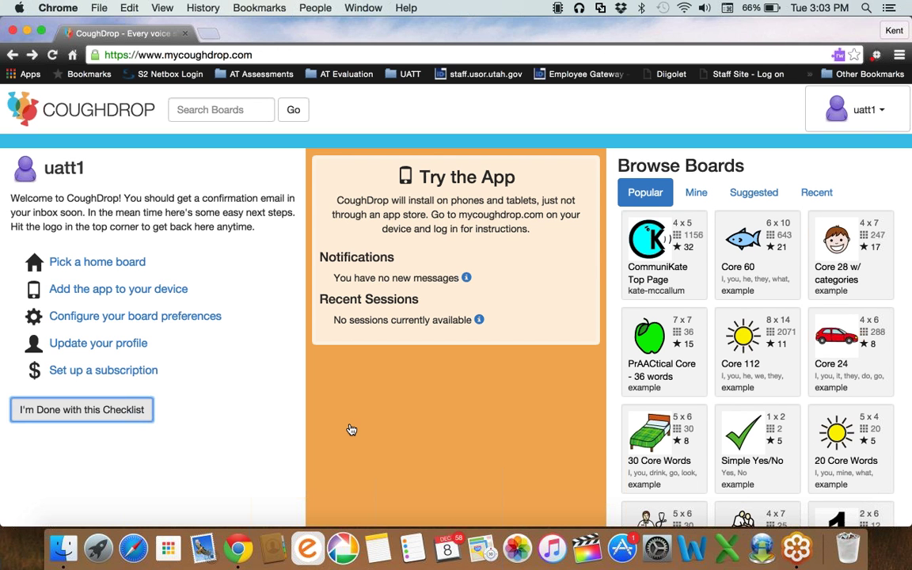
pyautogui.press('Tab')
pyautogui.press('Tab')
pyautogui.press('Tab')
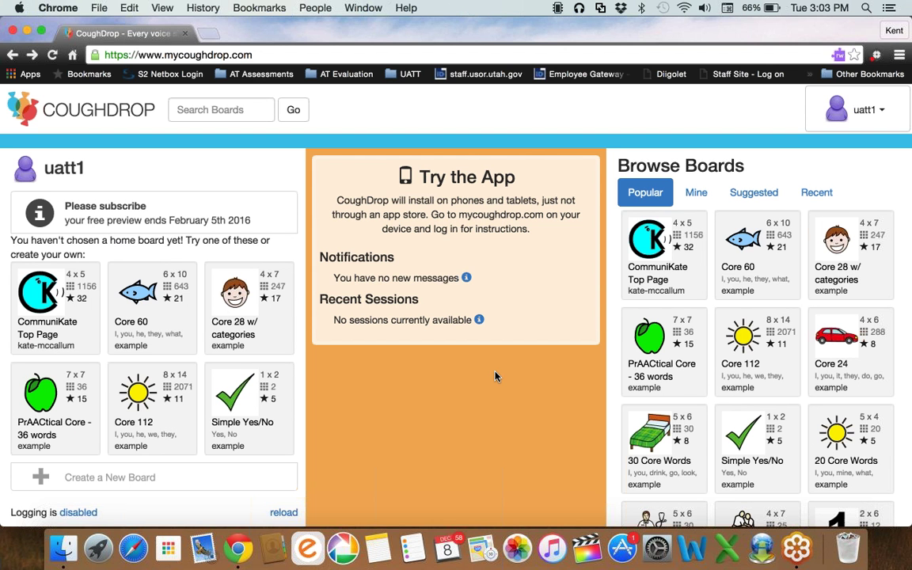
# Open the Core 60 board from the suggested home boards.
pyautogui.press('Tab')
pyautogui.scroll(-1, 495, 376)
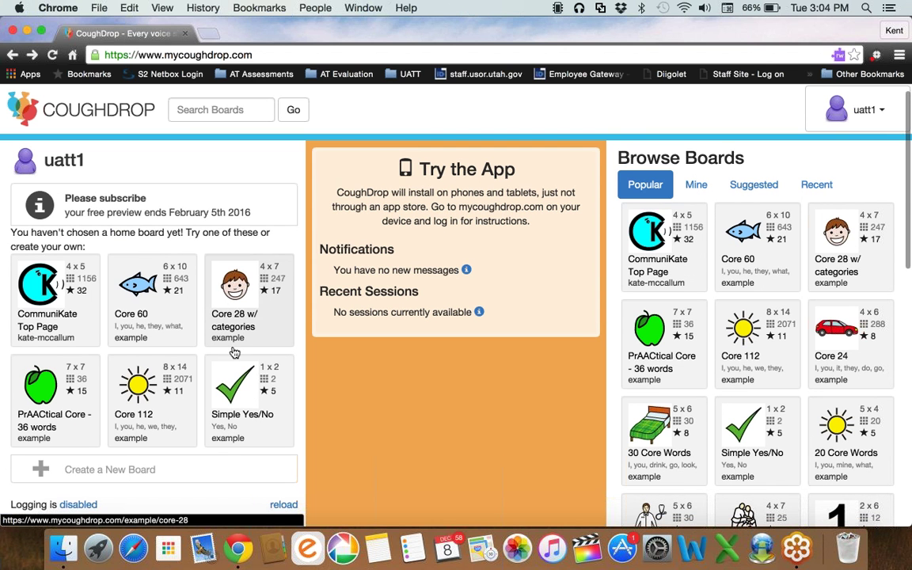
pyautogui.hotkey('shift', 'Tab')
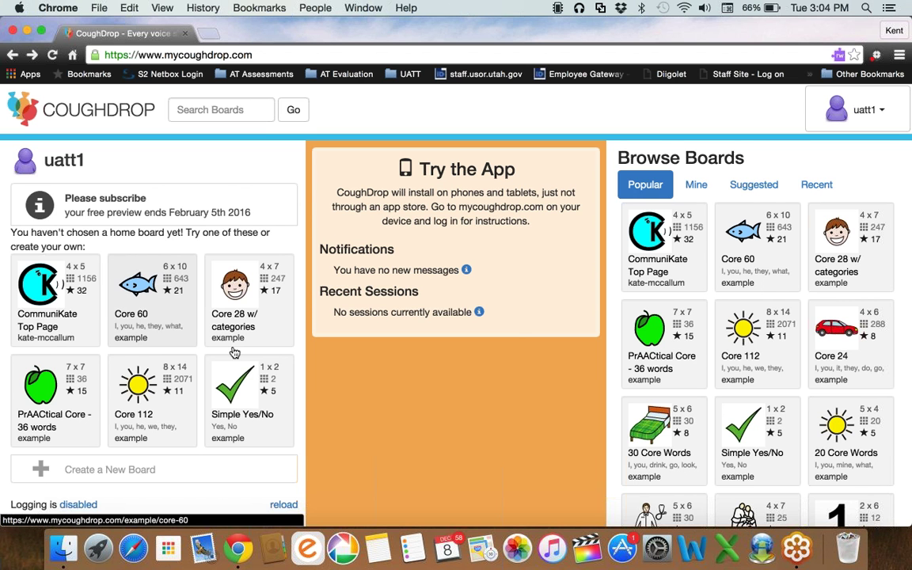
pyautogui.click(159, 287)
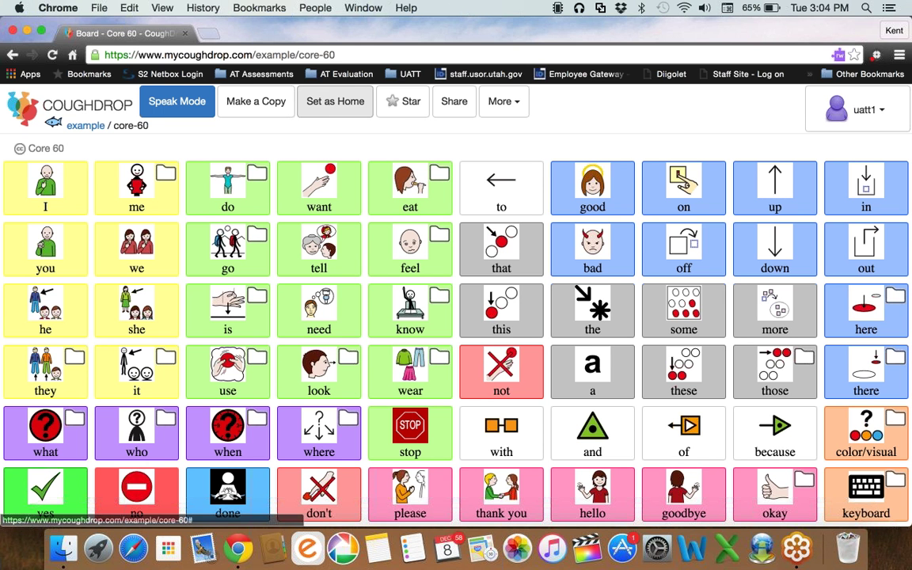
# Set Core 60 as the home board and reopen it from the dashboard.
pyautogui.click(325, 103)
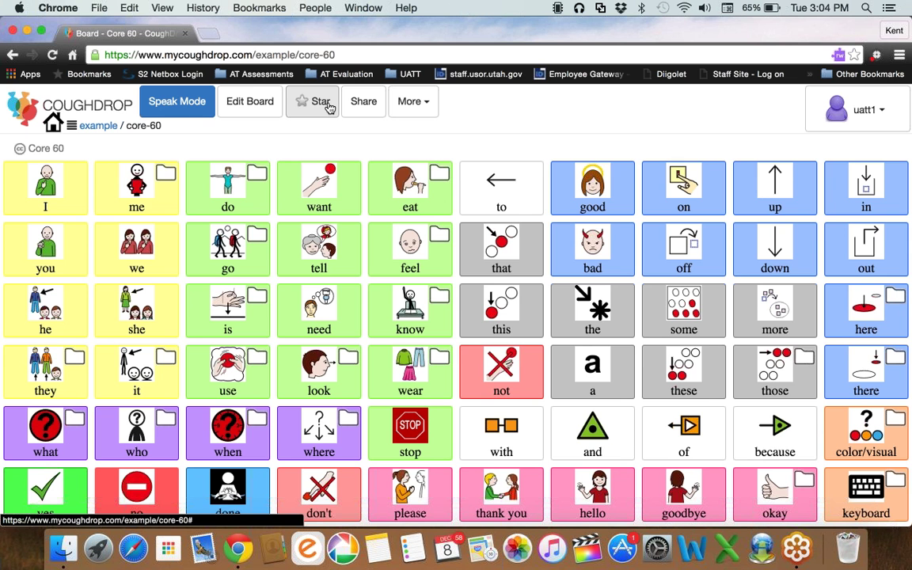
pyautogui.click(855, 110)
pyautogui.click(819, 168)
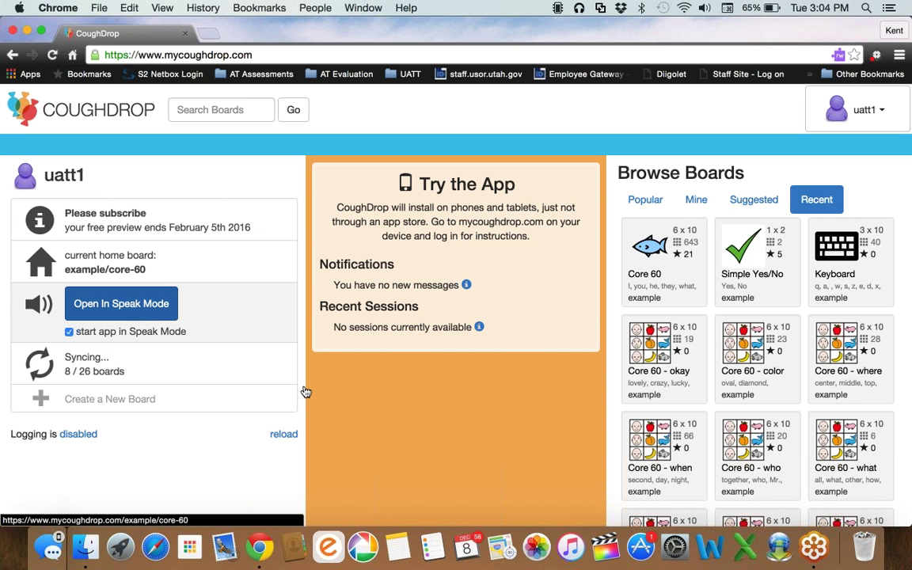
pyautogui.click(120, 304)
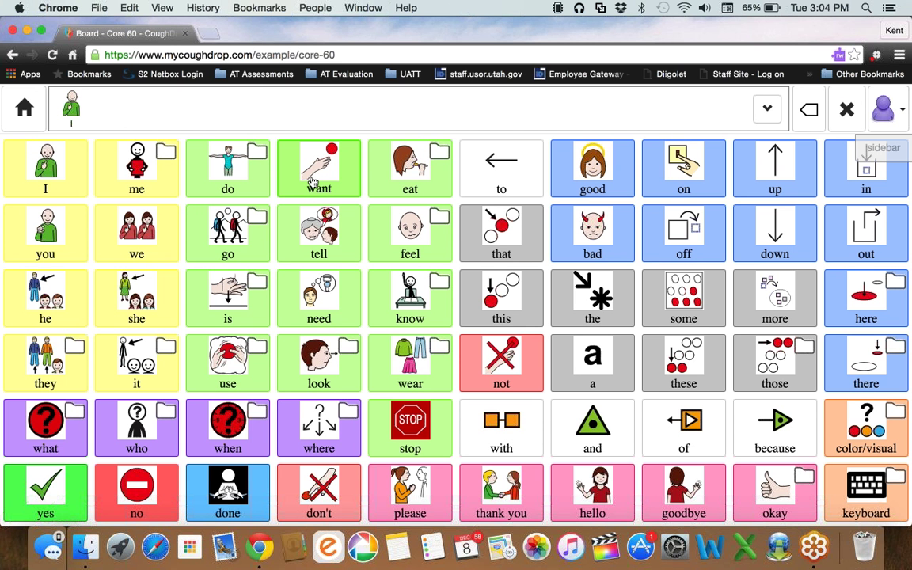
# Build the sentence 'I want to eat bread' on the Core 60 board.
pyautogui.click(313, 181)
pyautogui.click(408, 183)
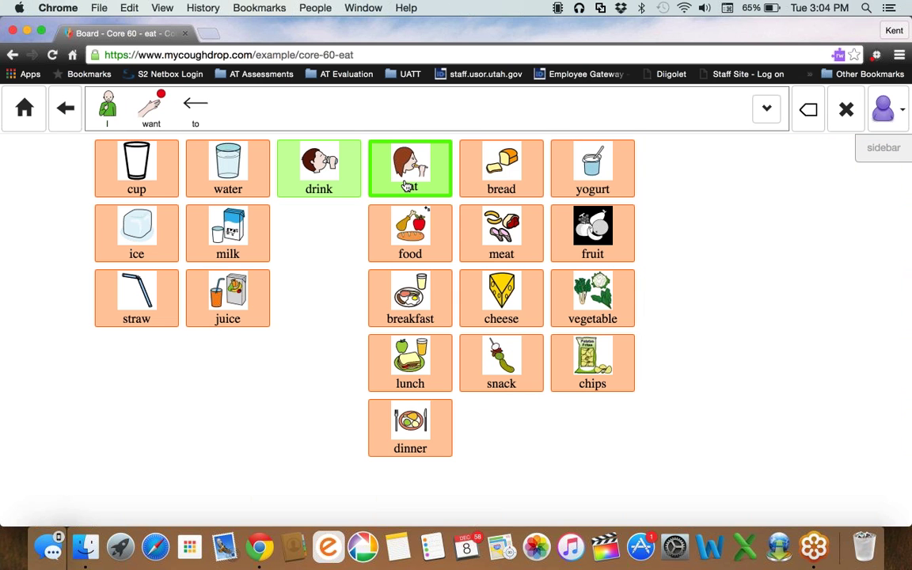
pyautogui.click(428, 181)
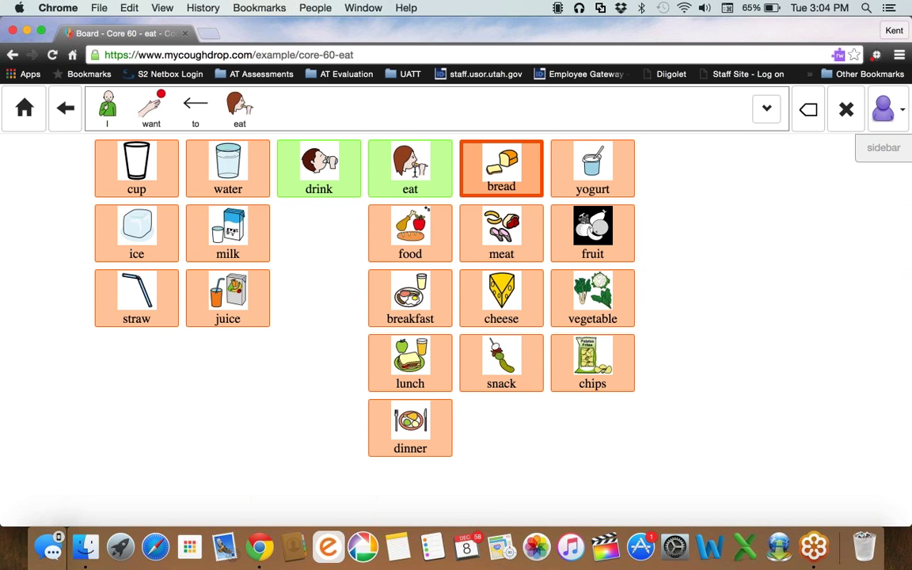
pyautogui.click(417, 177)
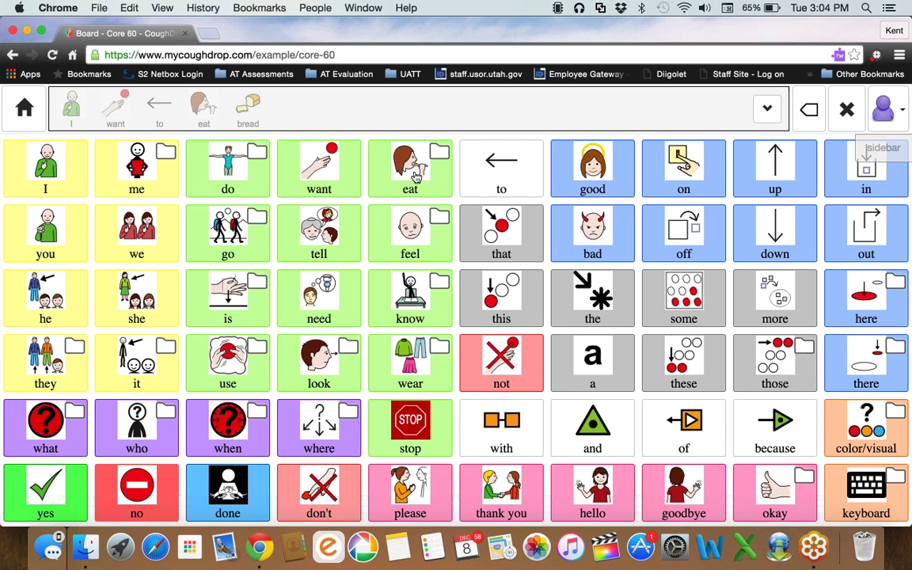
# Exit Speak Mode and return to the home dashboard.
pyautogui.click(888, 109)
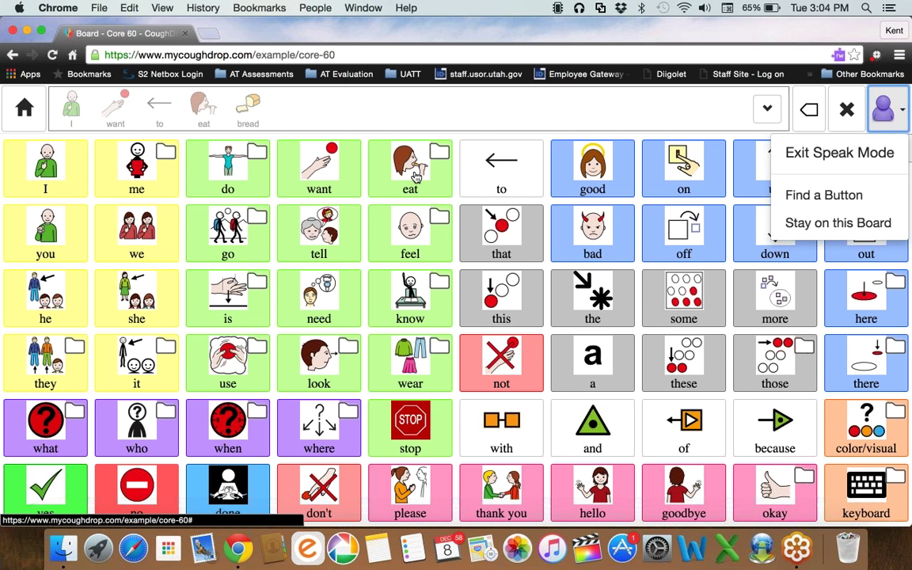
pyautogui.click(866, 153)
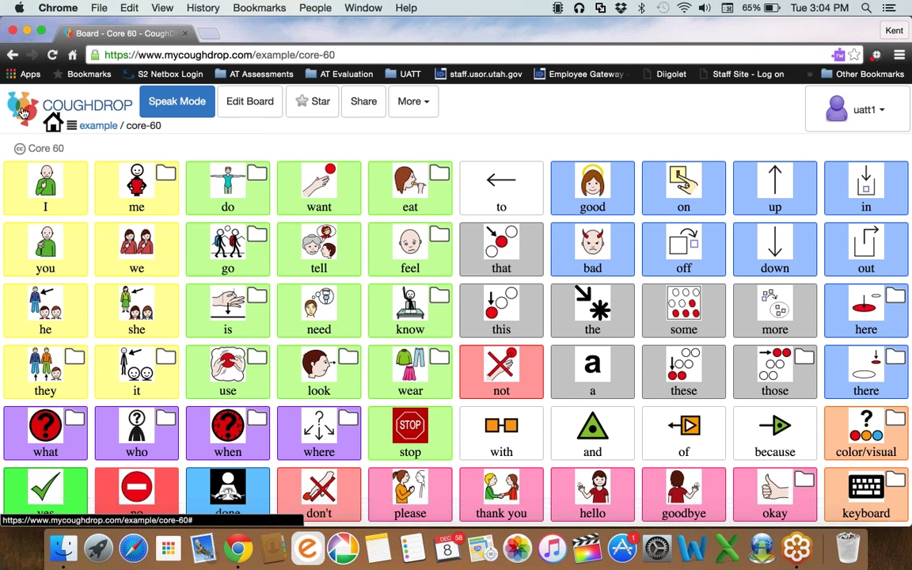
pyautogui.click(22, 113)
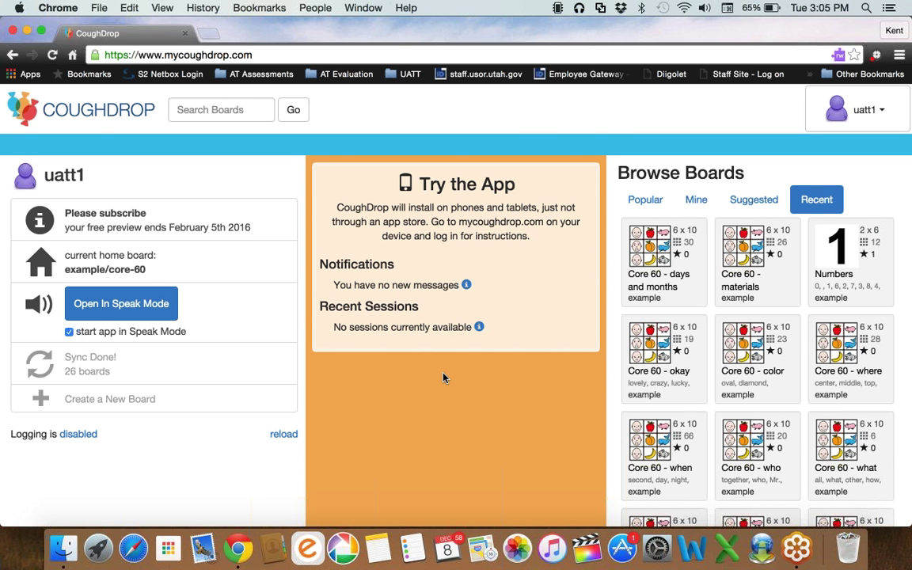
# Open My Account and move between reports and profile, ending on Usage Reports.
pyautogui.click(800, 126)
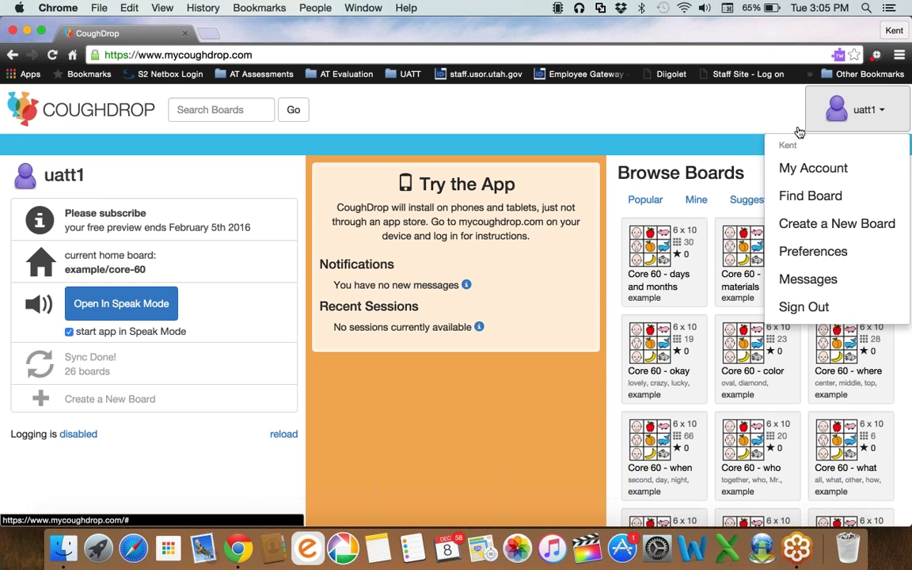
pyautogui.click(813, 168)
pyautogui.scroll(-1, 424, 383)
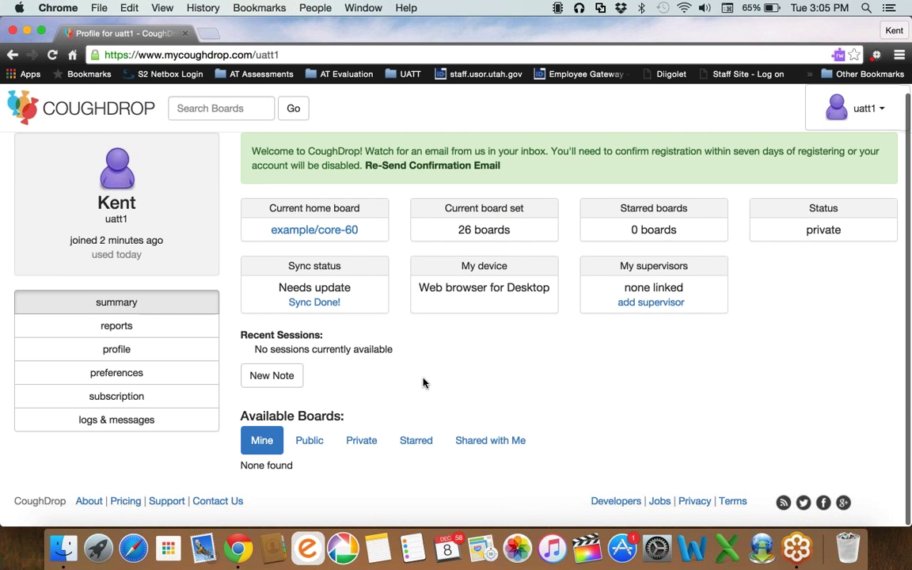
pyautogui.scroll(1, 424, 384)
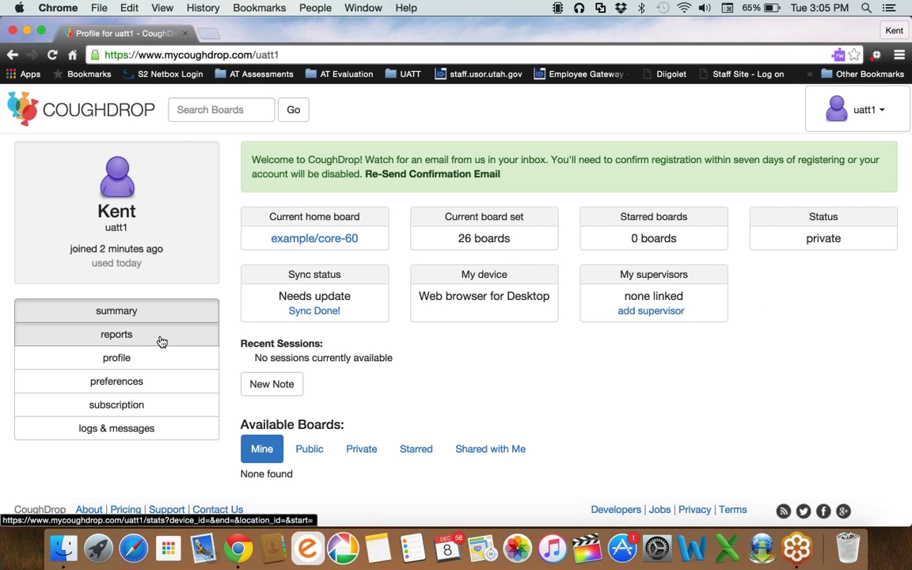
pyautogui.click(162, 342)
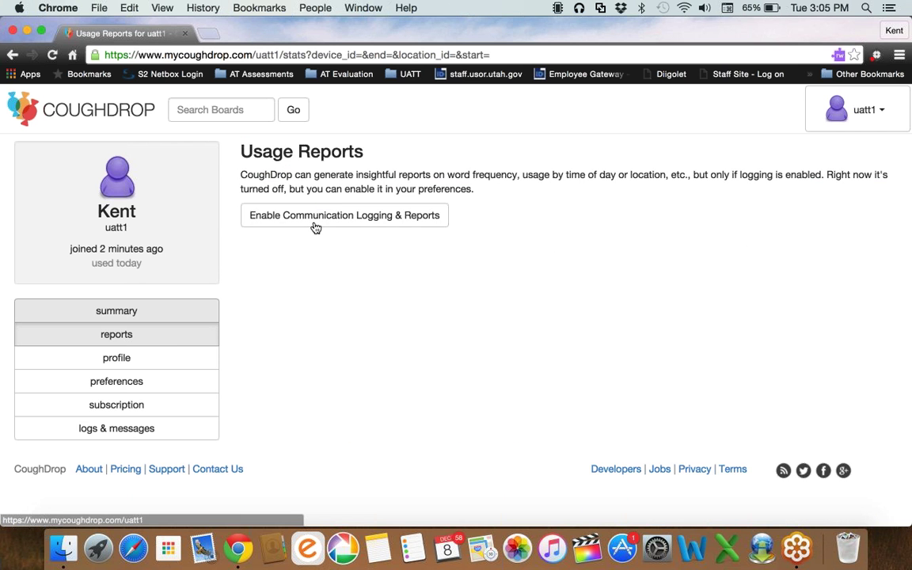
pyautogui.click(210, 358)
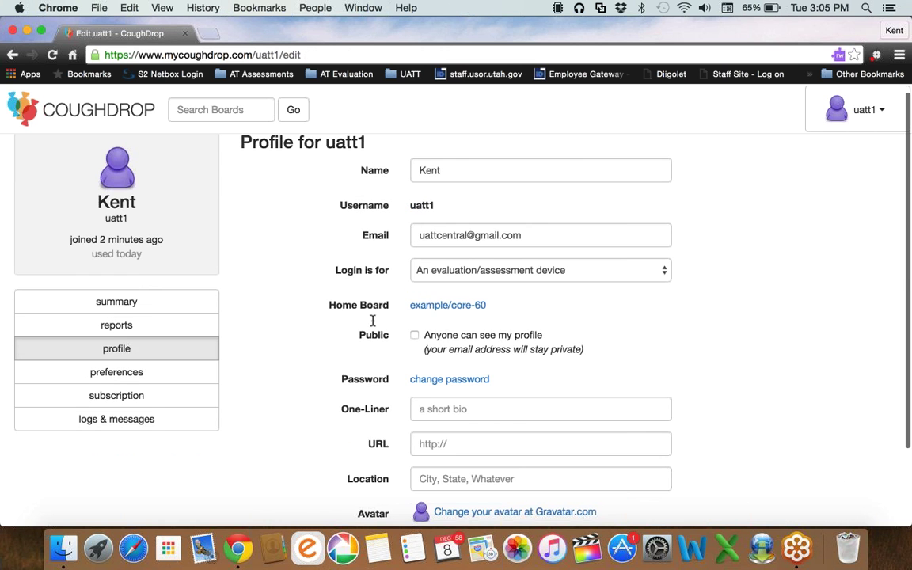
pyautogui.scroll(1, 440, 427)
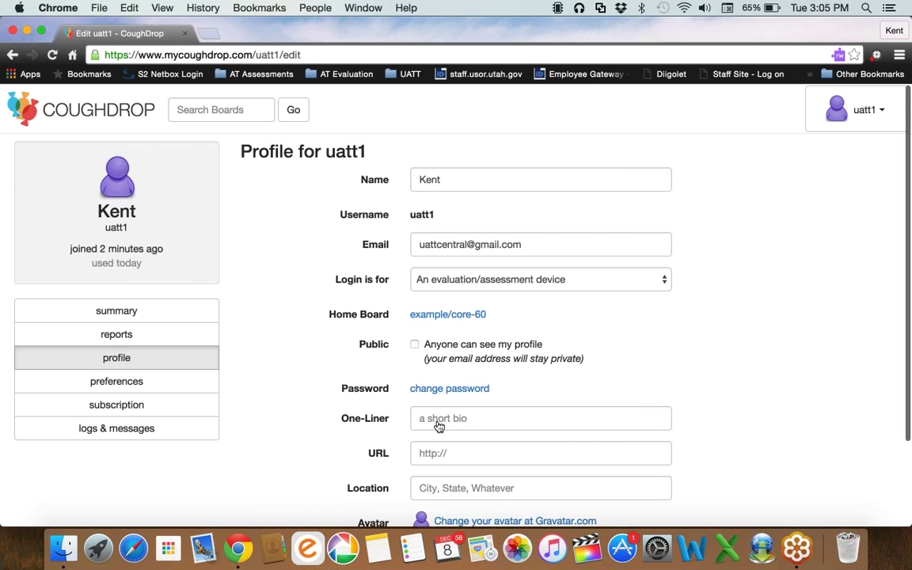
pyautogui.click(171, 341)
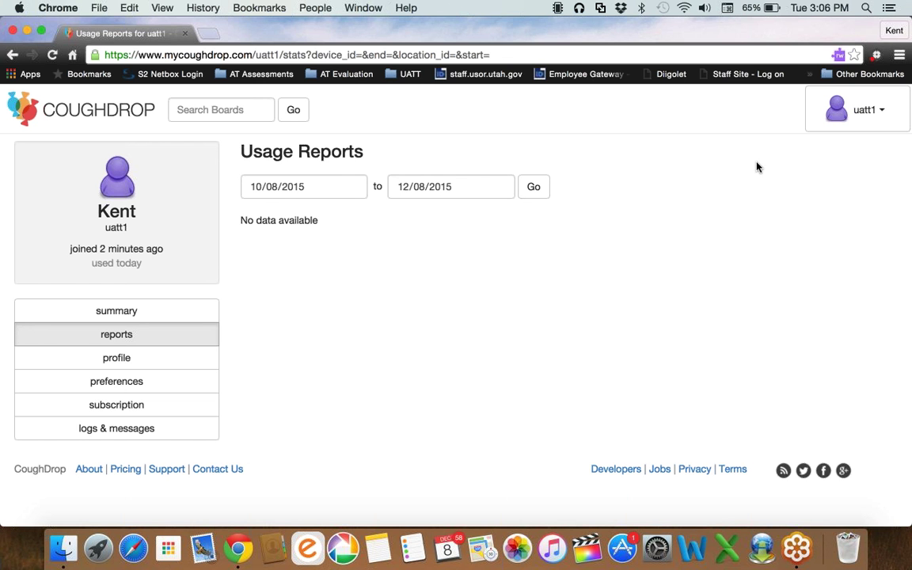
# Close the account menu and start-date calendar unchanged, then go back to the account summary.
pyautogui.click(816, 123)
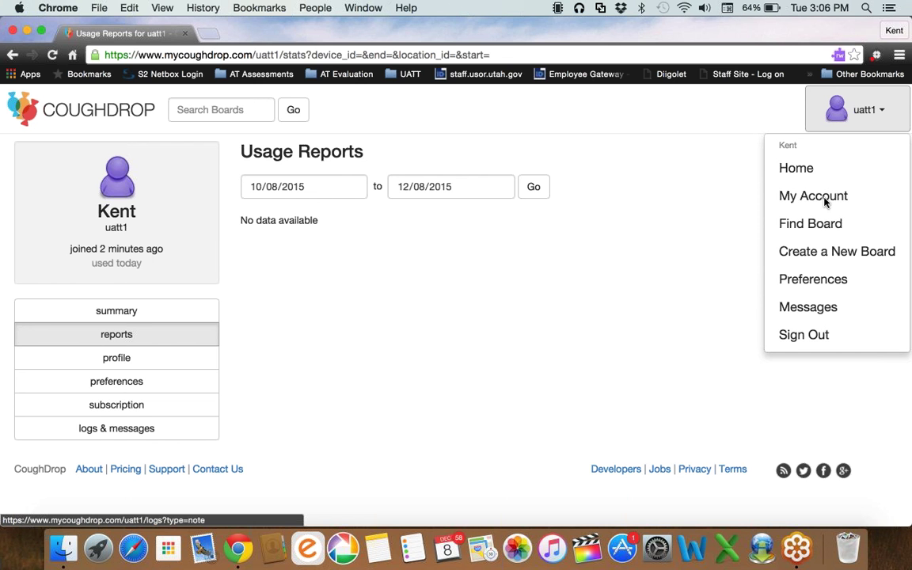
pyautogui.click(621, 338)
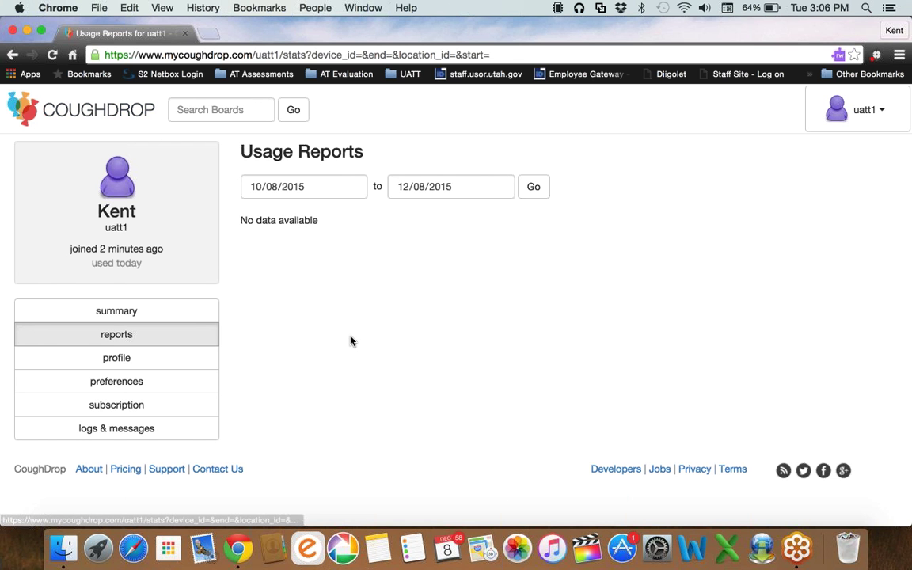
pyautogui.click(353, 187)
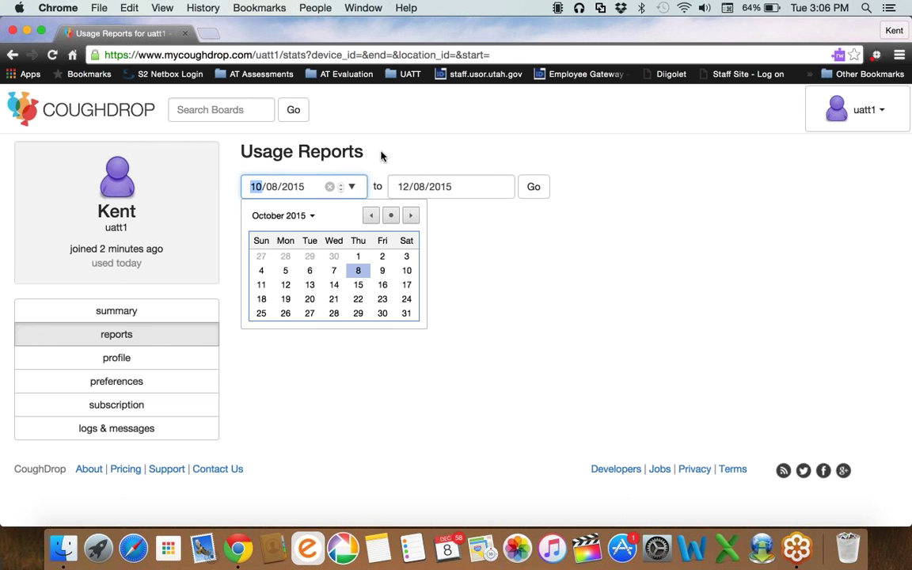
pyautogui.click(378, 155)
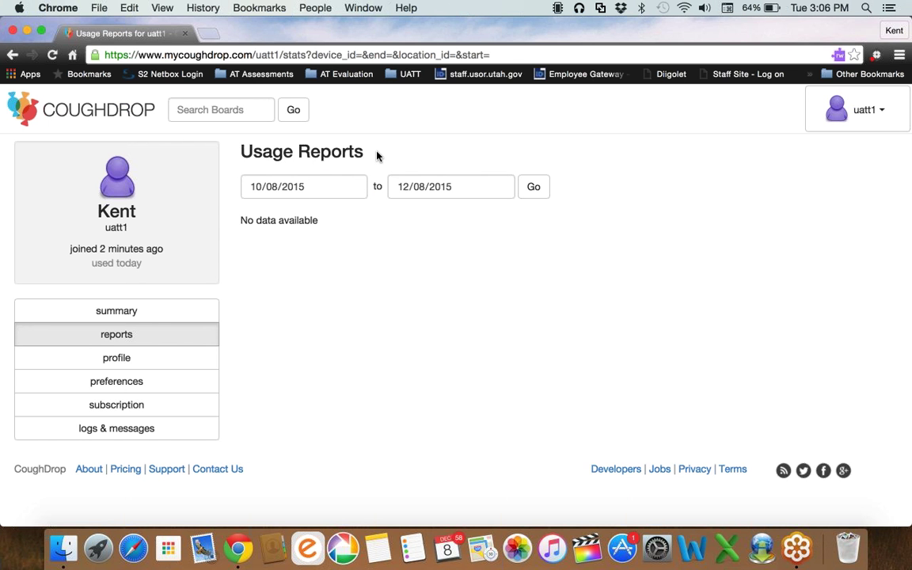
pyautogui.press('super+bracketleft')
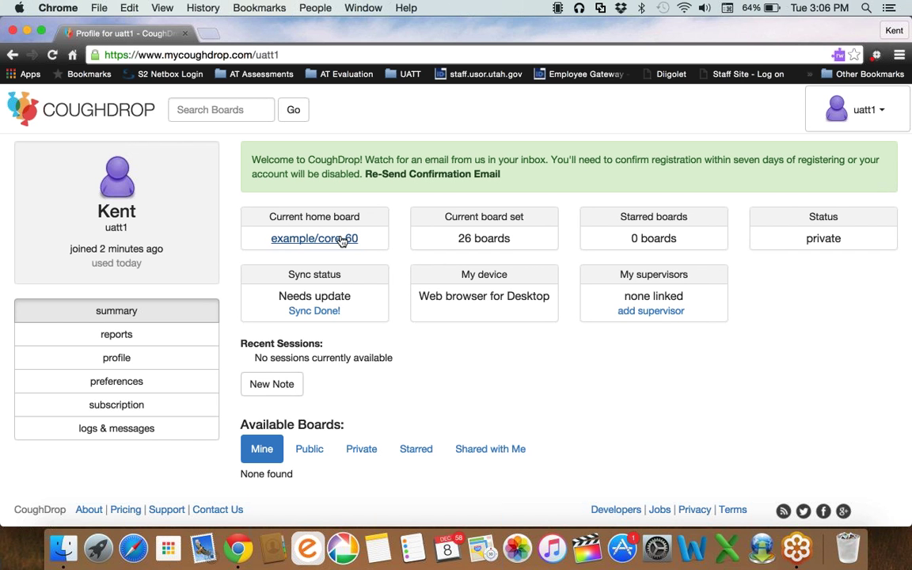
# Add a supervisor to the account by entering their user name.
pyautogui.click(654, 312)
pyautogui.write('ua')
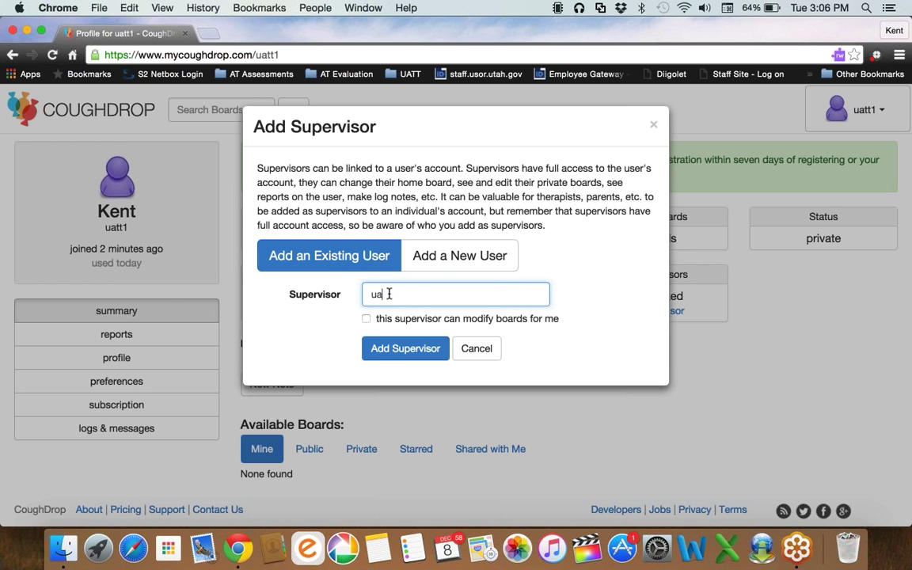
pyautogui.write('tt')
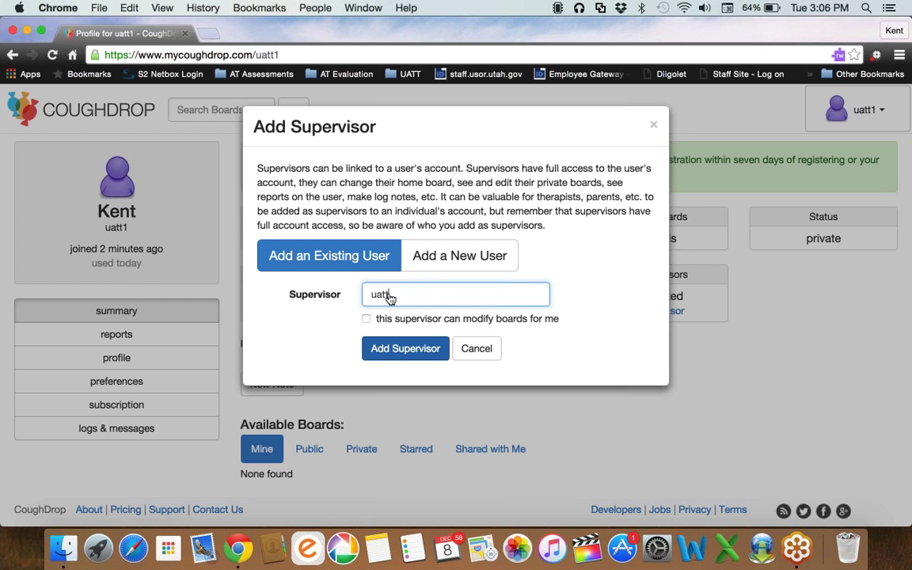
pyautogui.click(407, 352)
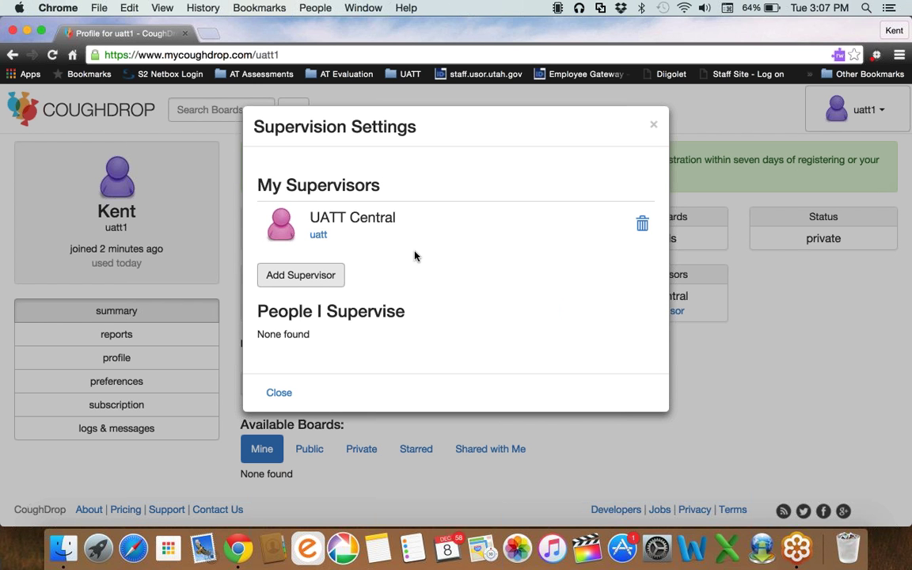
# Re-add the supervisor with 'can modify boards' ticked and close the supervision settings.
pyautogui.press('space')
pyautogui.click(401, 321)
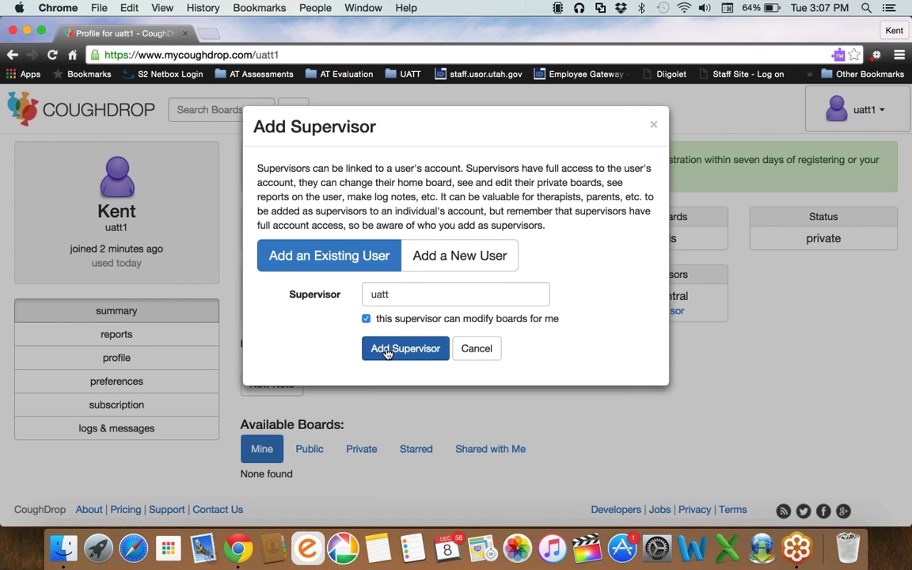
pyautogui.click(387, 349)
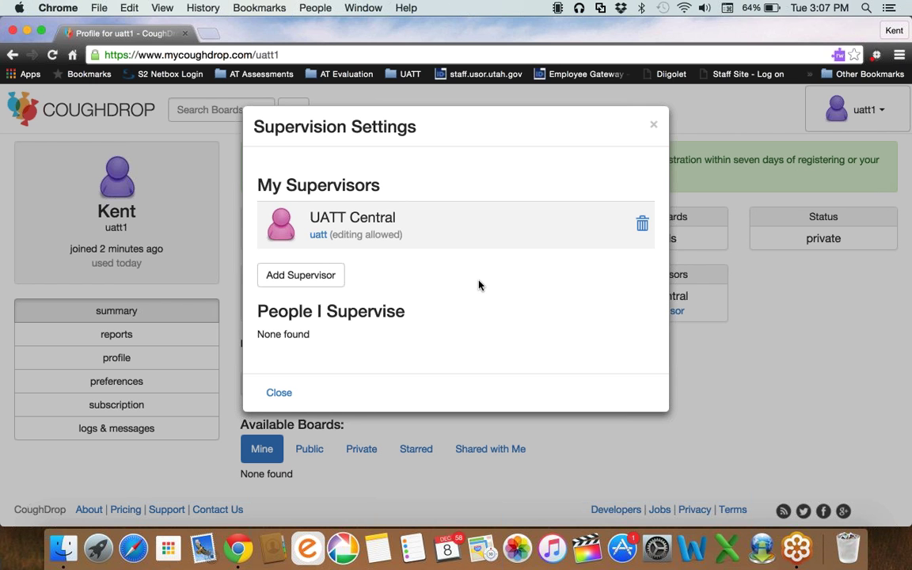
pyautogui.click(652, 125)
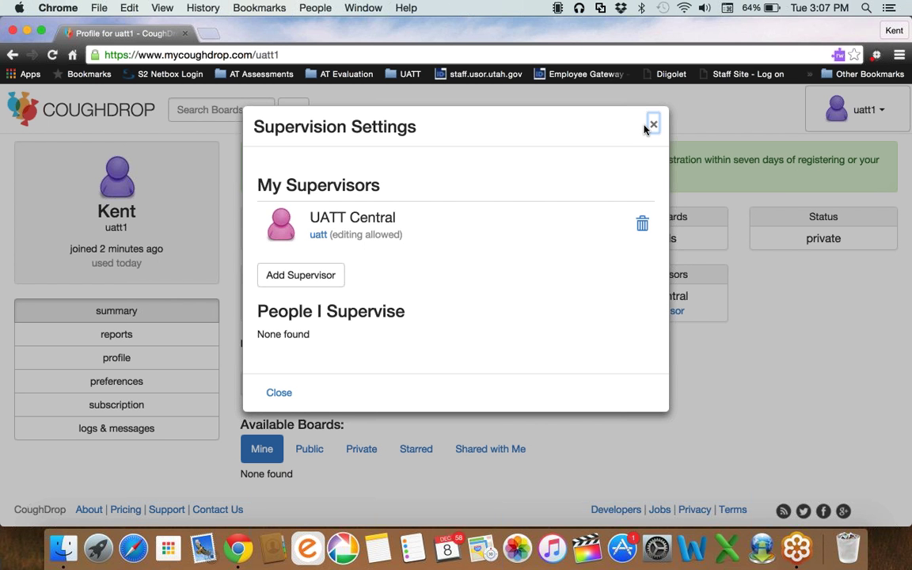
pyautogui.click(648, 126)
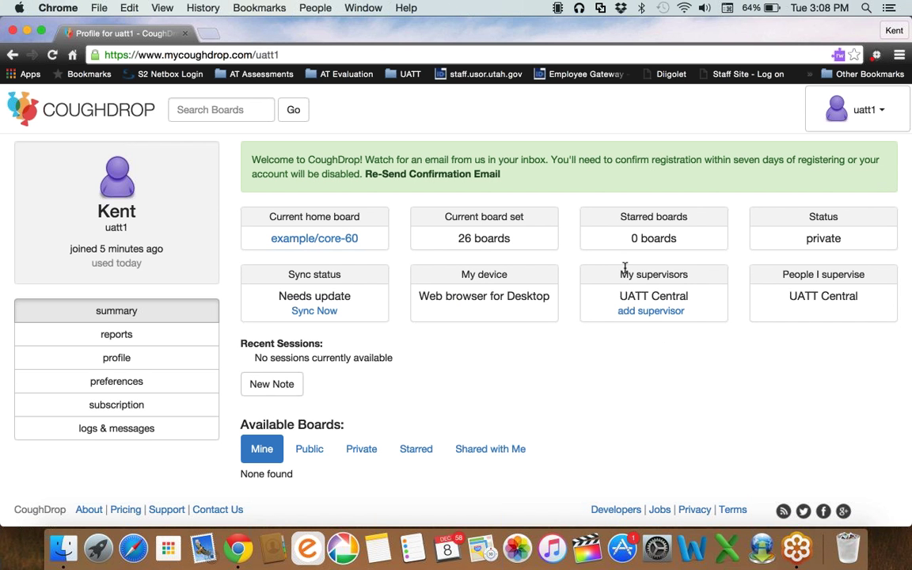
# Open Supervision Settings and follow the supervisee's user link to the dashboard.
pyautogui.click(810, 299)
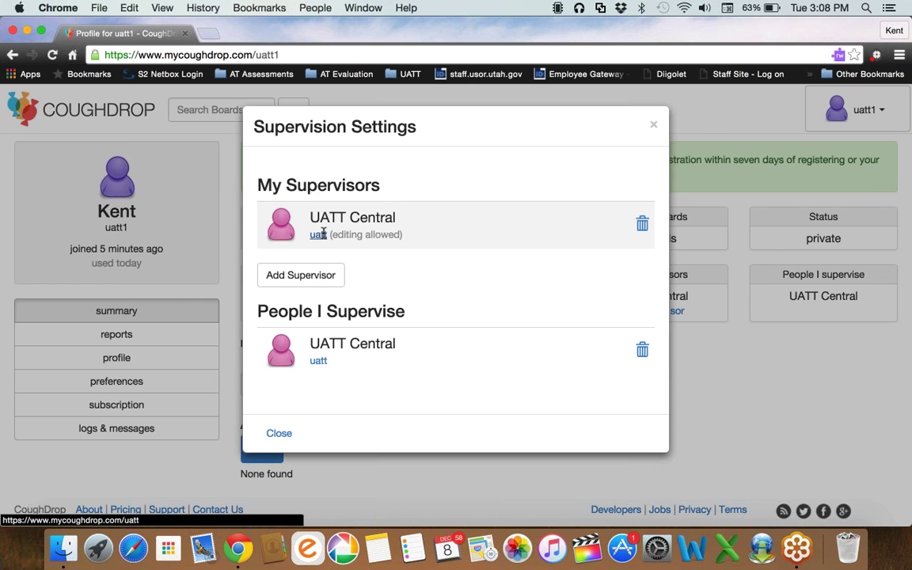
pyautogui.click(318, 235)
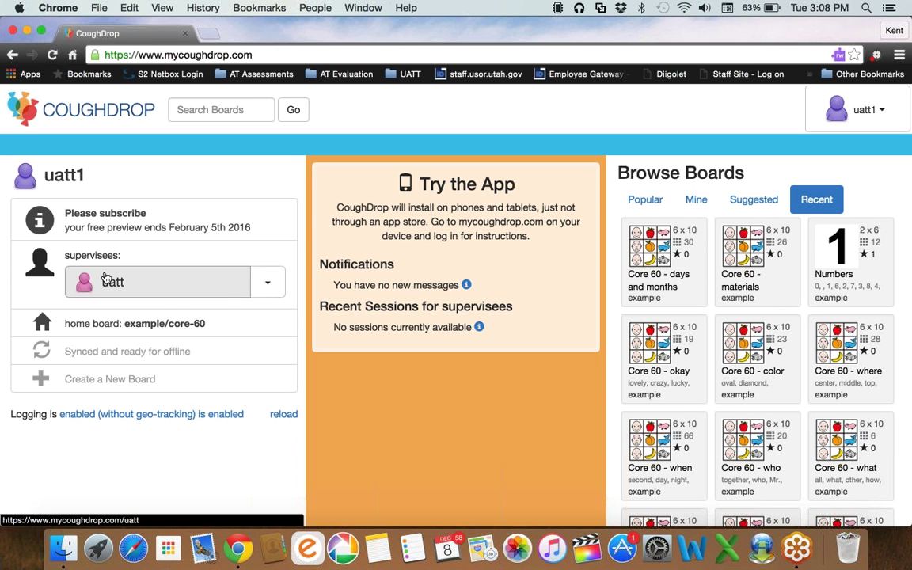
# Start a new note for the supervisee, then dismiss it without saving.
pyautogui.click(271, 284)
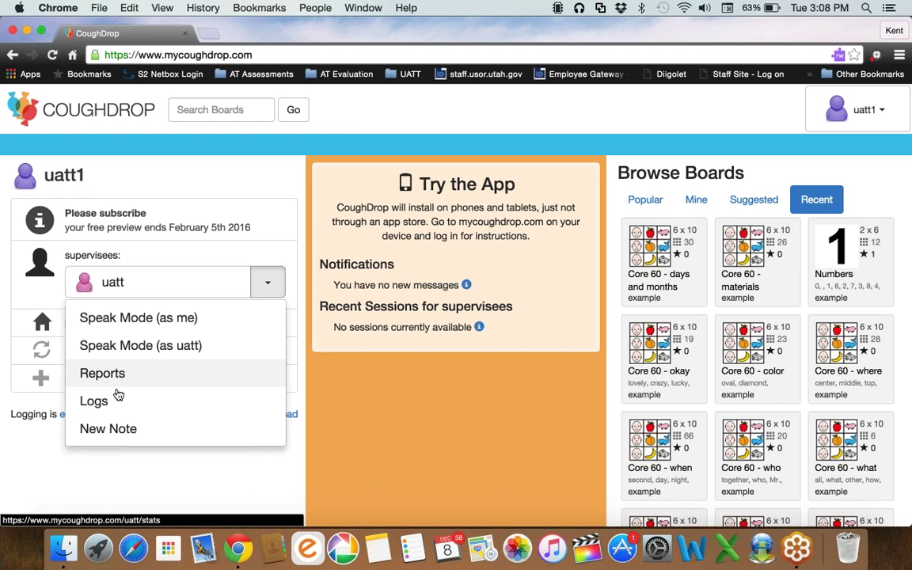
pyautogui.click(107, 428)
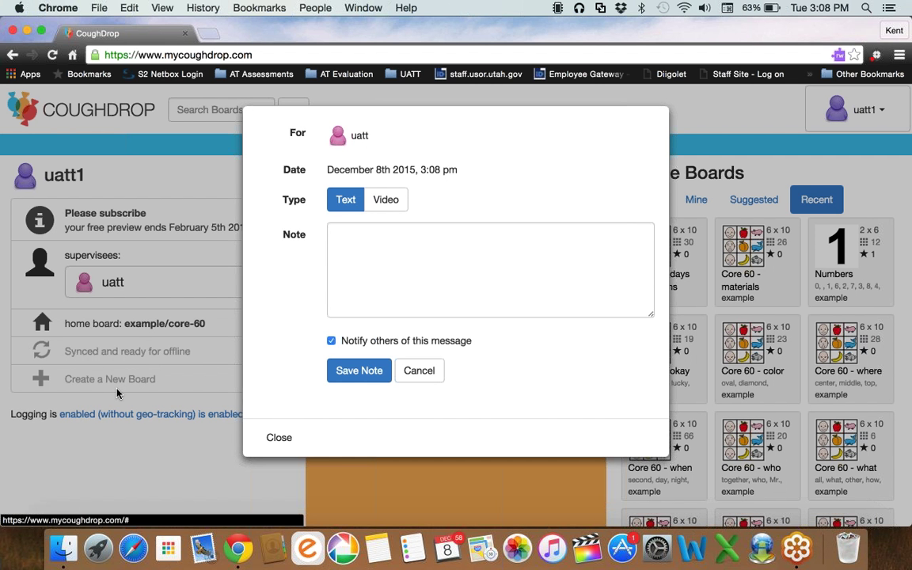
pyautogui.click(117, 394)
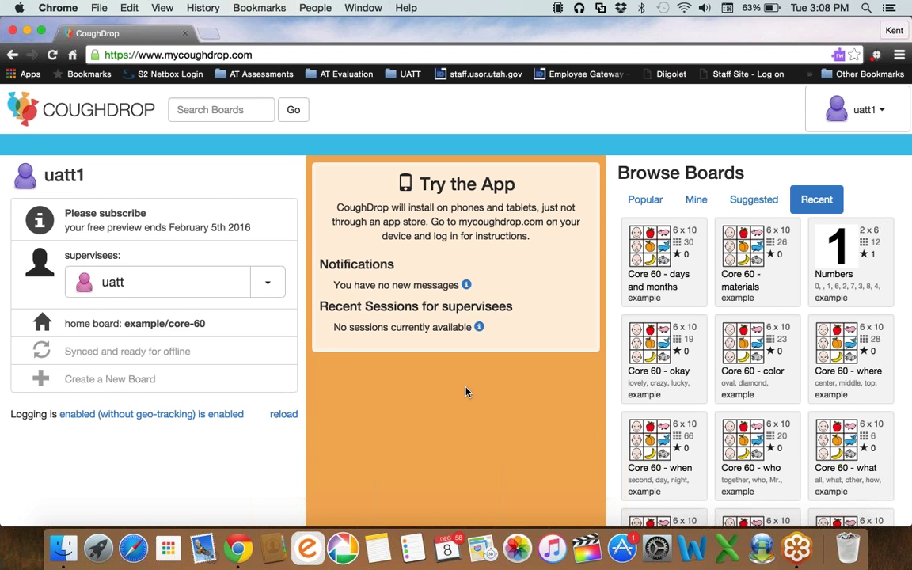
# Open the account menu listing My Account, Find Board, Preferences and Sign Out.
pyautogui.press('Tab')
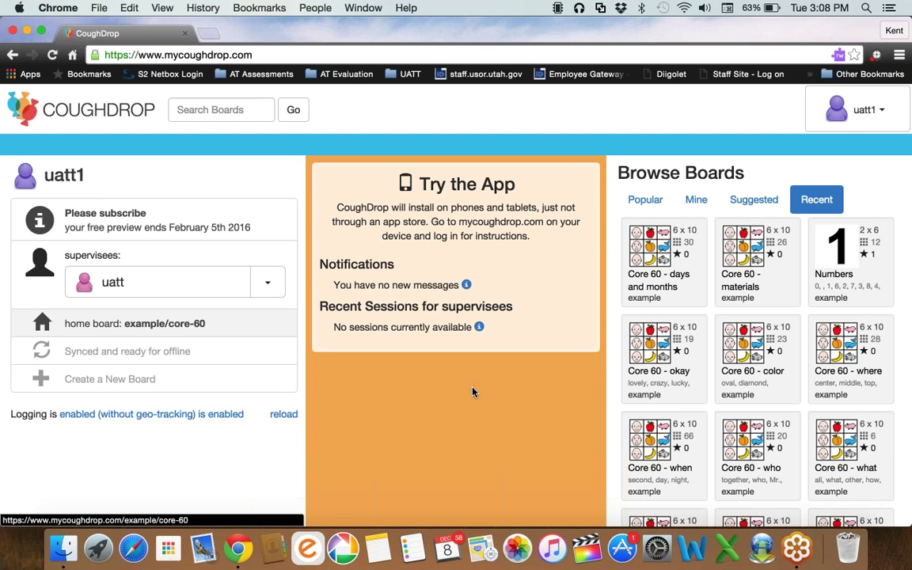
pyautogui.press('Tab')
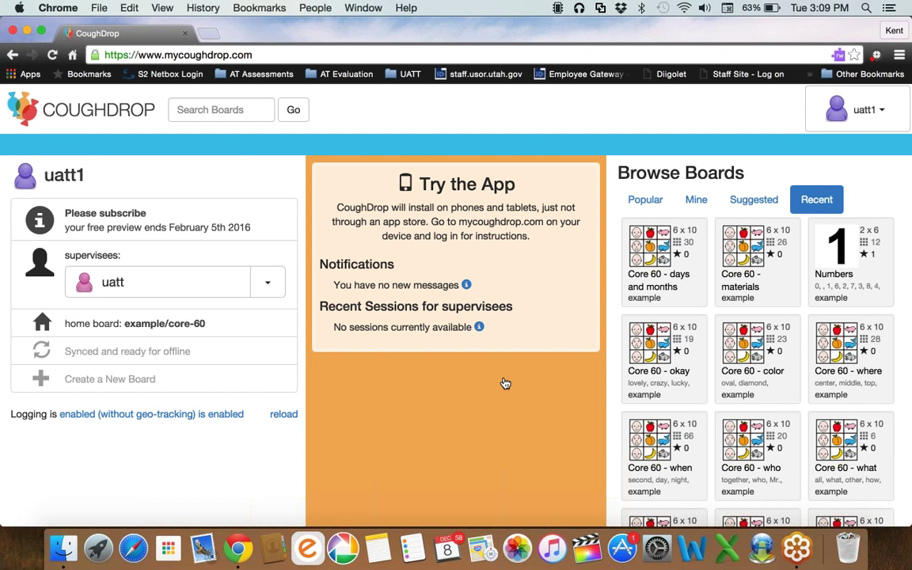
pyautogui.click(833, 119)
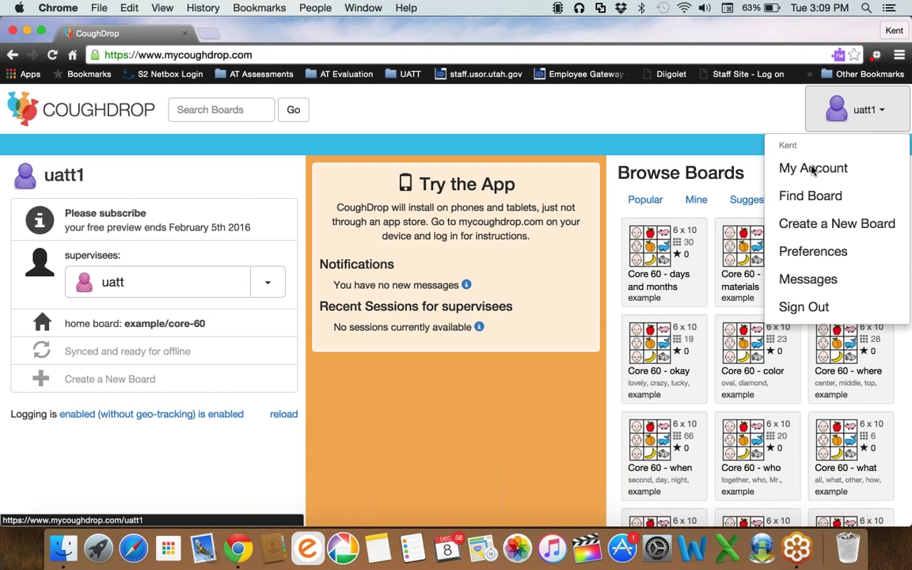
# From the account profile, open the new-supervisor user form, check its name and password fields, then cancel.
pyautogui.moveTo(809, 115)
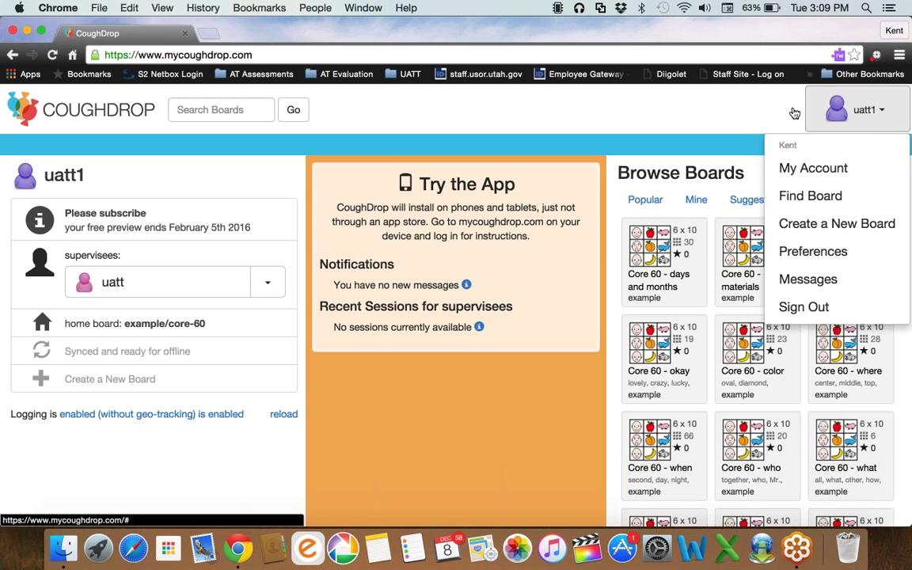
pyautogui.click(829, 166)
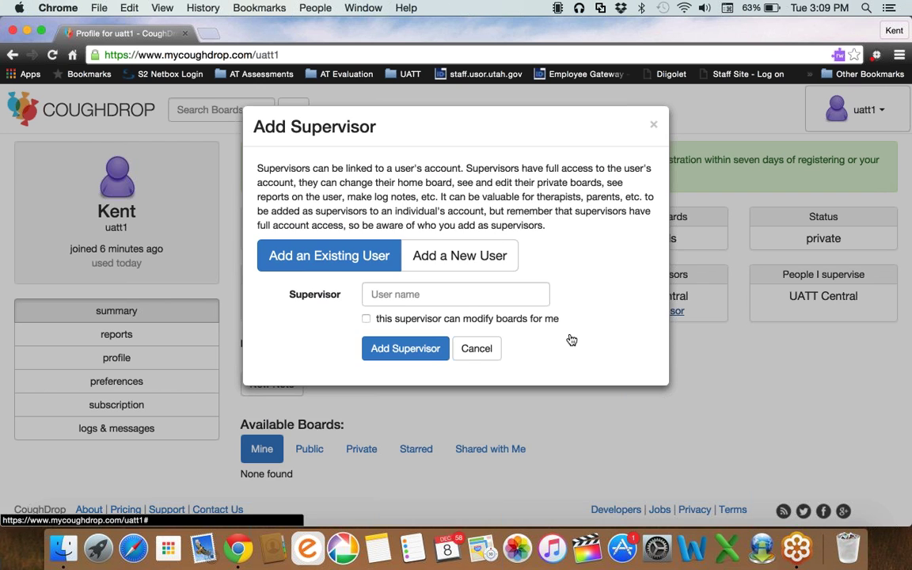
pyautogui.click(473, 255)
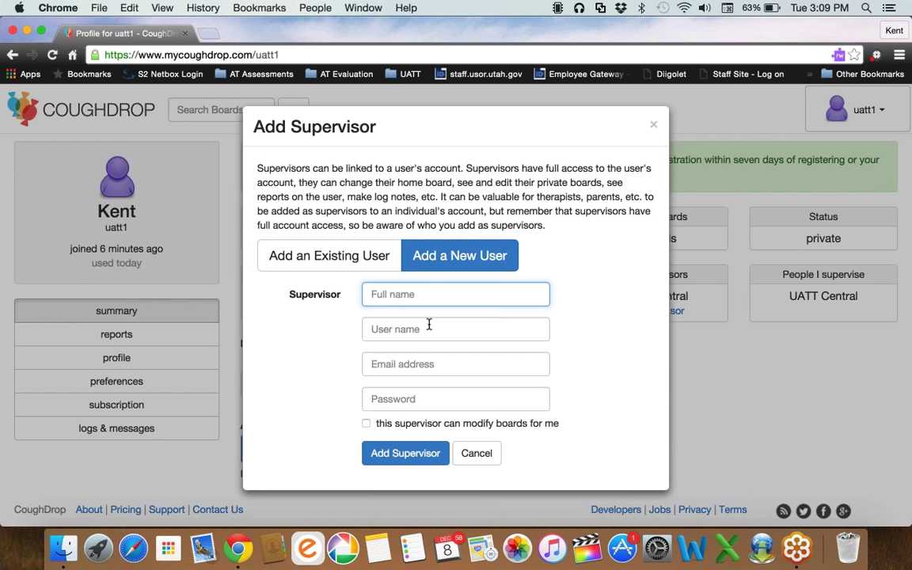
pyautogui.click(409, 324)
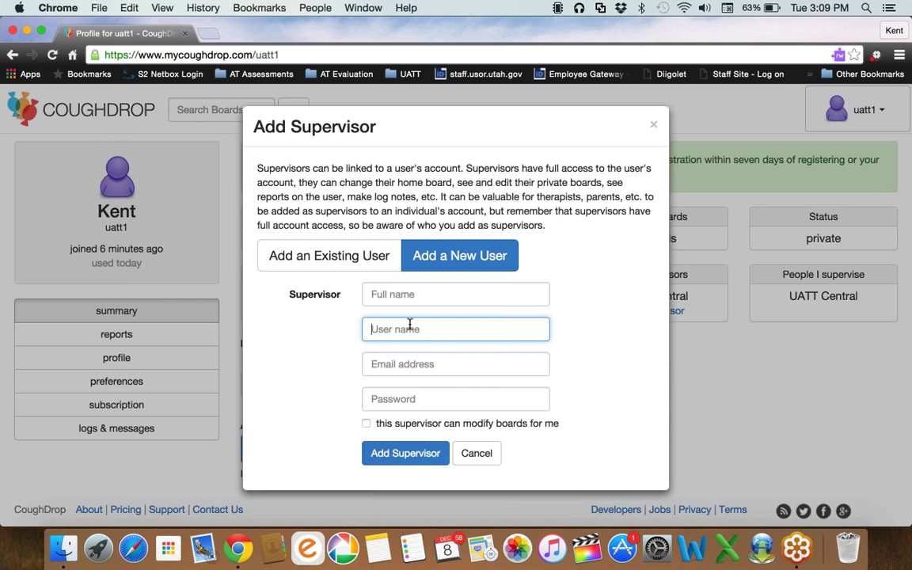
pyautogui.click(374, 396)
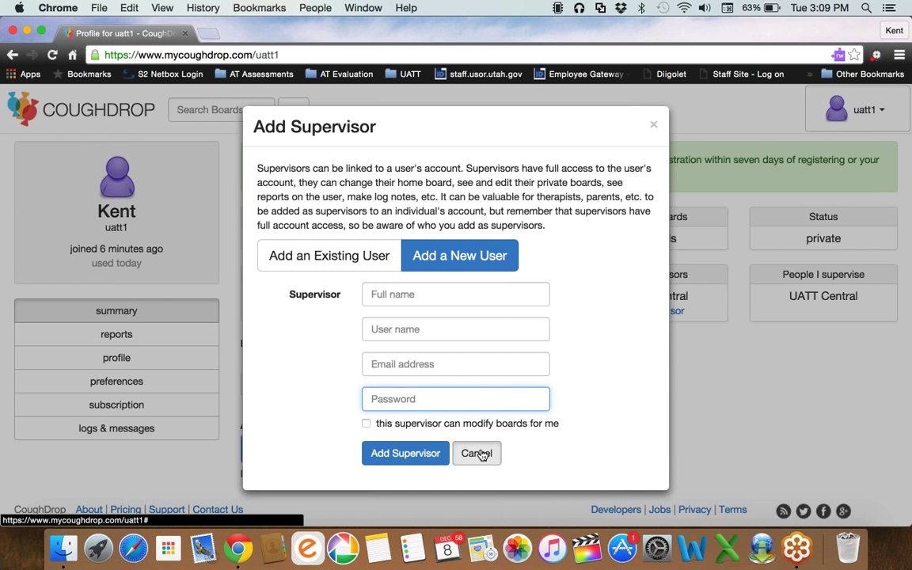
pyautogui.click(479, 454)
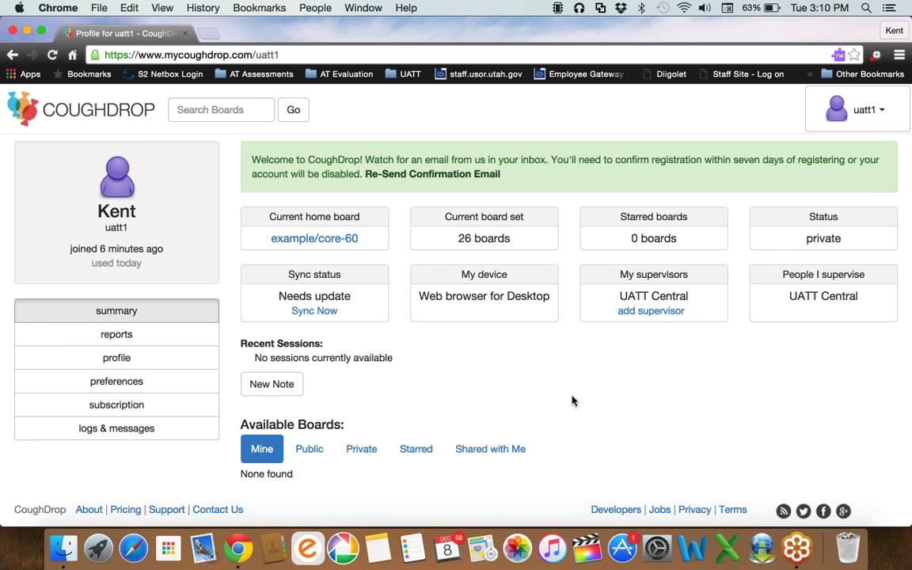
# Move between the home dashboard and the account menu, ending back on the dashboard.
pyautogui.click(98, 111)
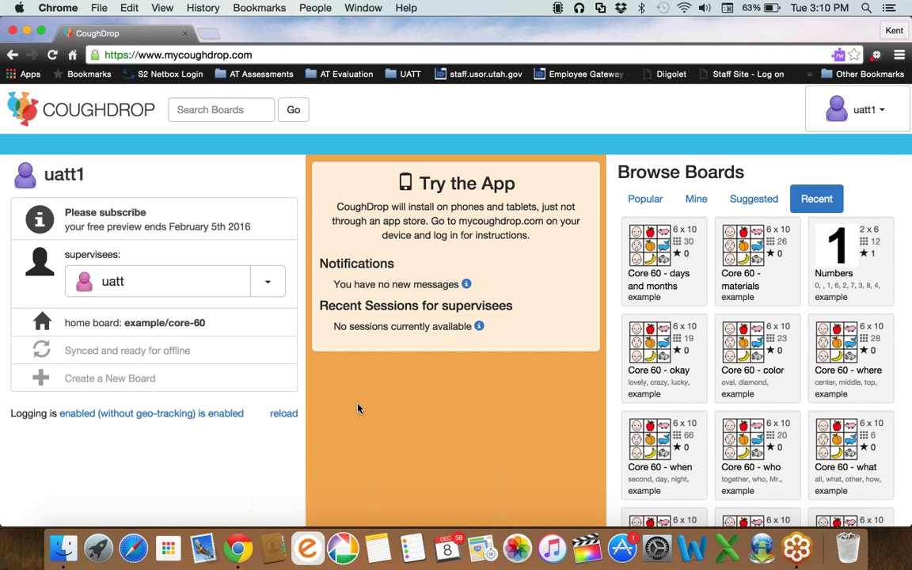
pyautogui.click(869, 110)
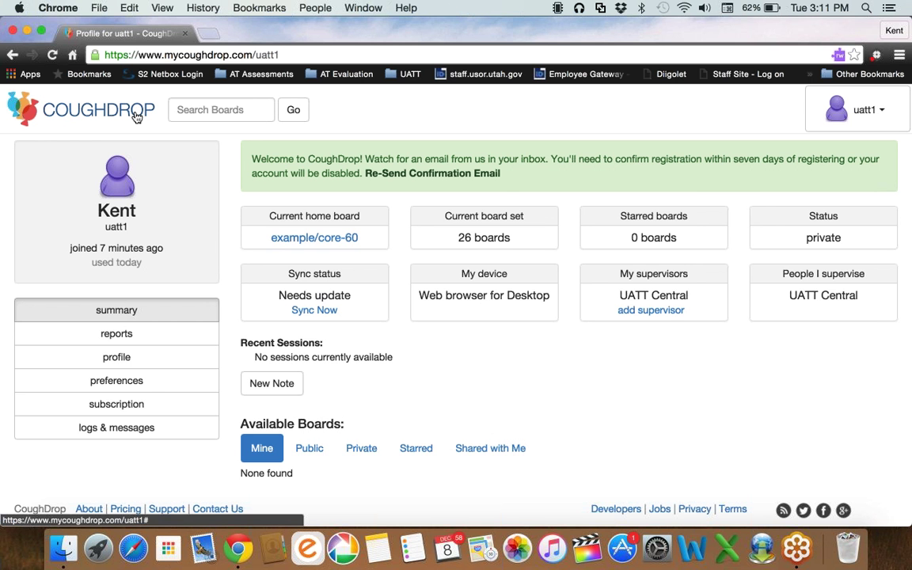
pyautogui.click(136, 116)
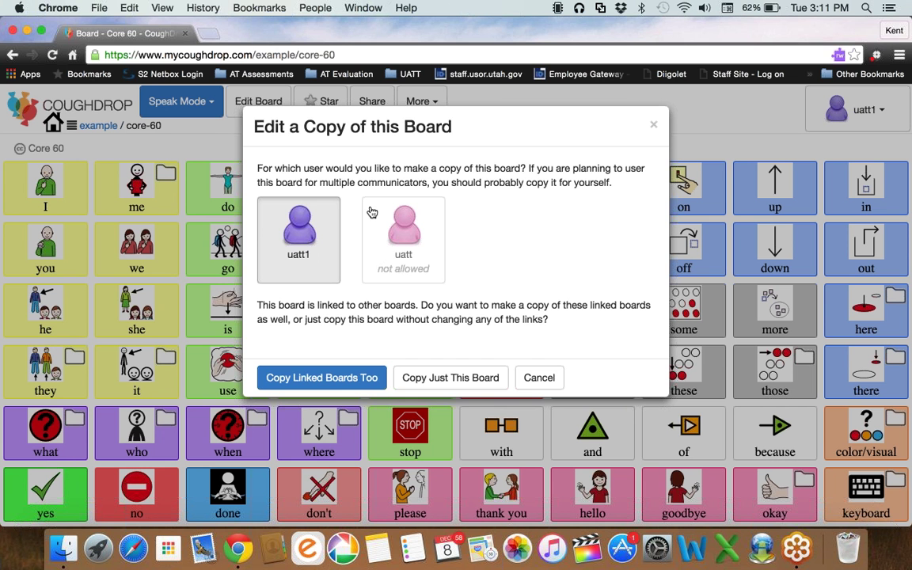
# Copy Core 60 for your own account into its communication set, updating linked boards in place.
pyautogui.click(371, 210)
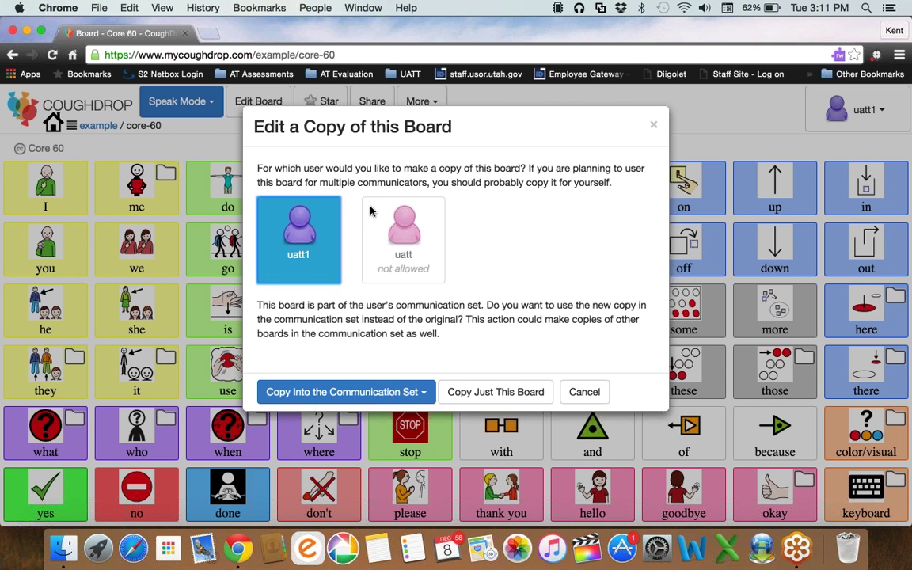
pyautogui.click(392, 391)
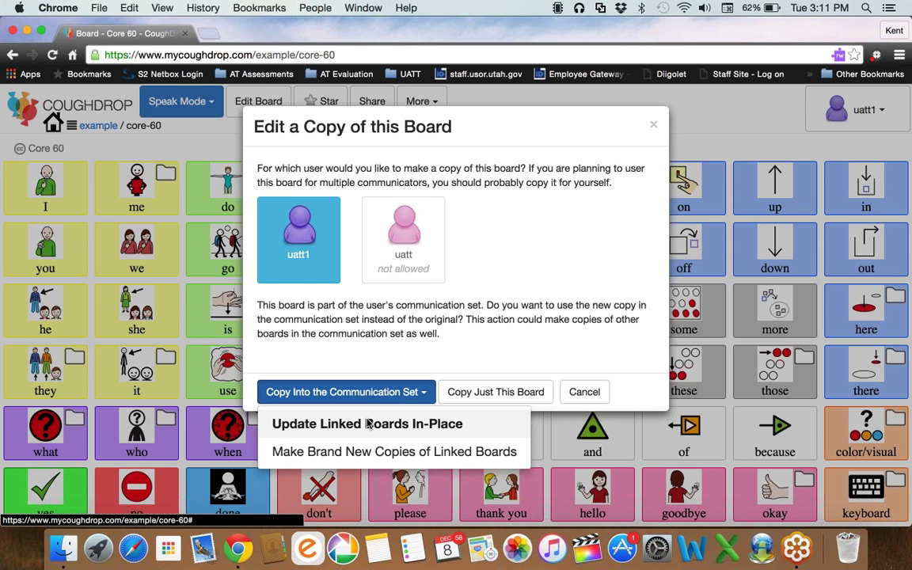
pyautogui.click(369, 424)
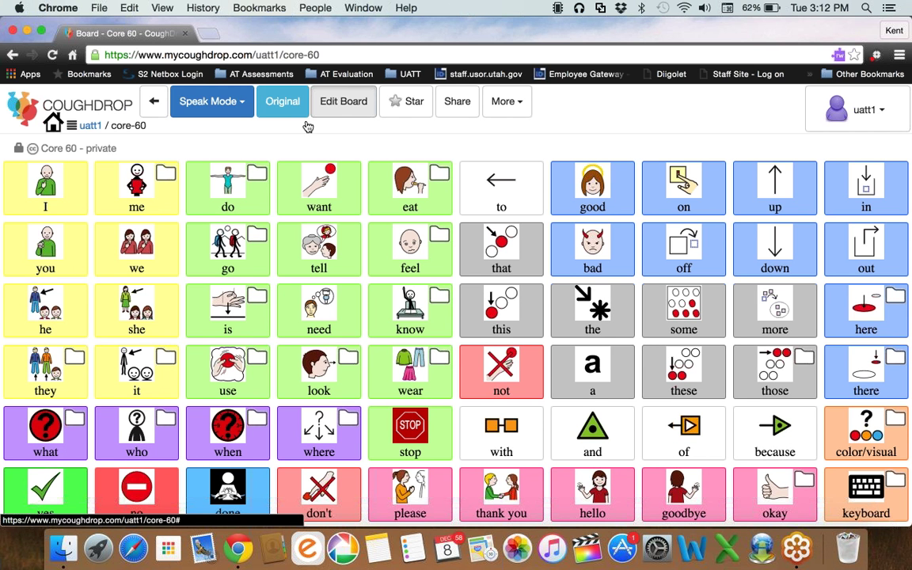
# Put the private uatt1/core-60 copy into edit mode.
pyautogui.click(343, 102)
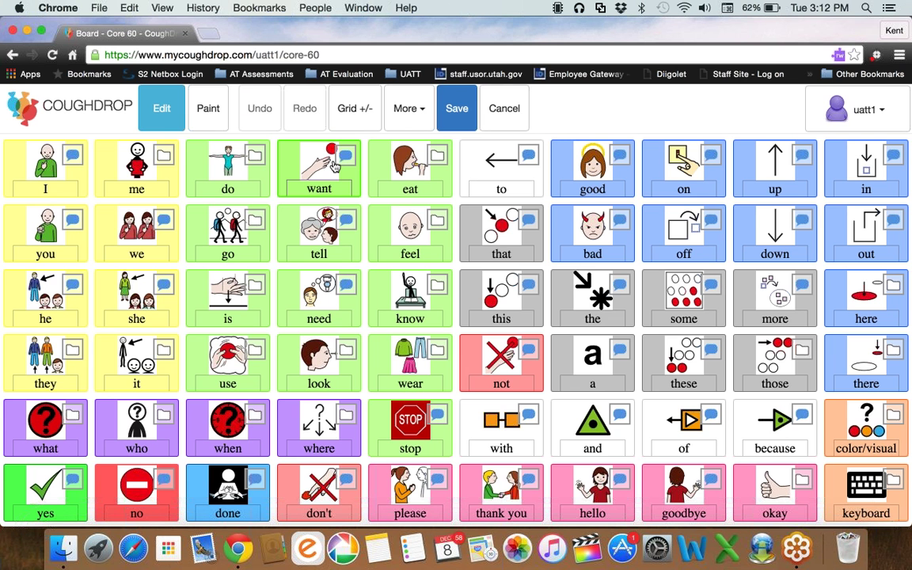
pyautogui.moveTo(334, 166); pyautogui.dragTo(410, 169)
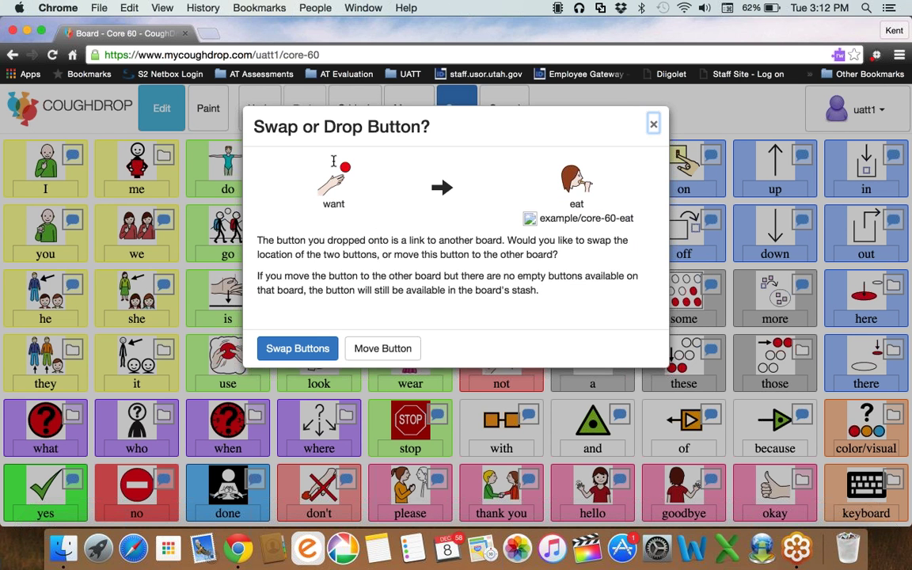
pyautogui.press('Escape')
pyautogui.moveTo(334, 161); pyautogui.dragTo(498, 160)
pyautogui.click(503, 112)
pyautogui.click(502, 103)
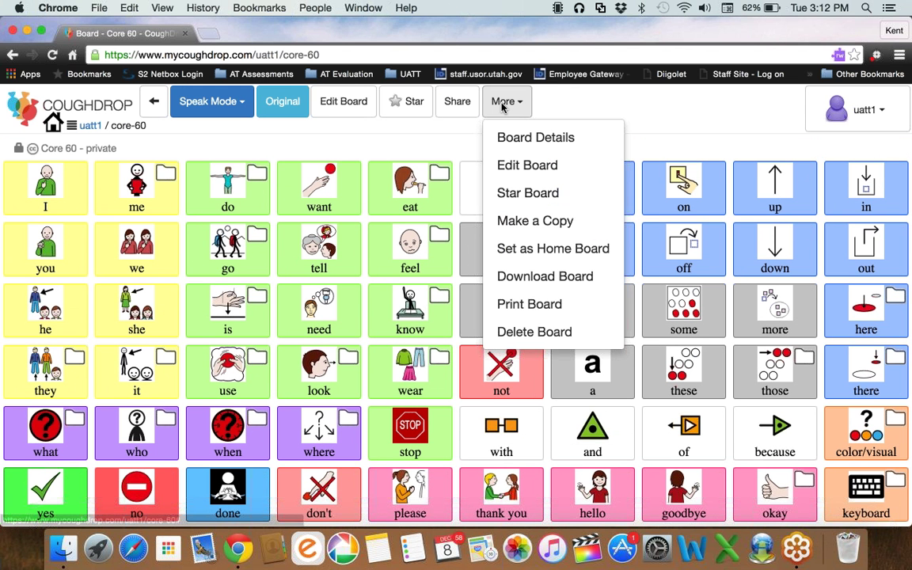
pyautogui.click(612, 96)
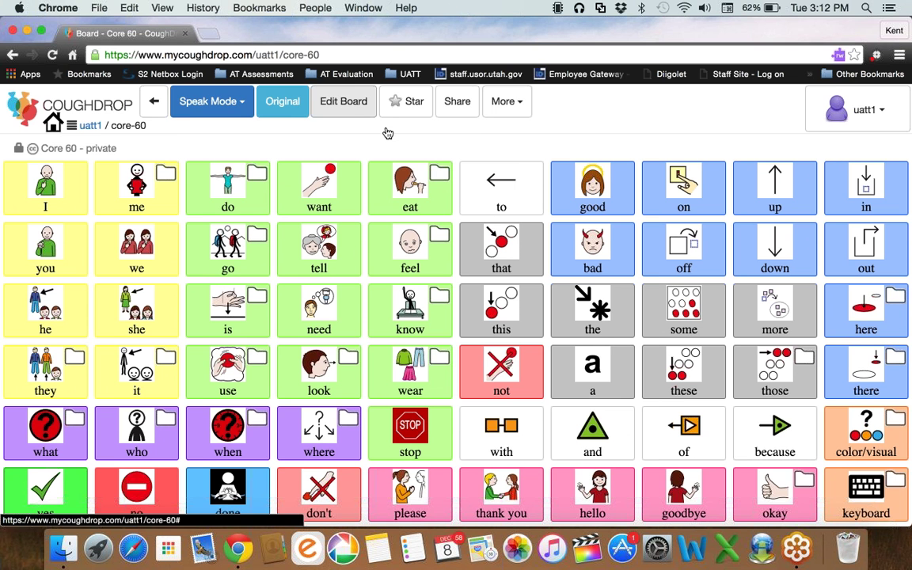
pyautogui.click(344, 102)
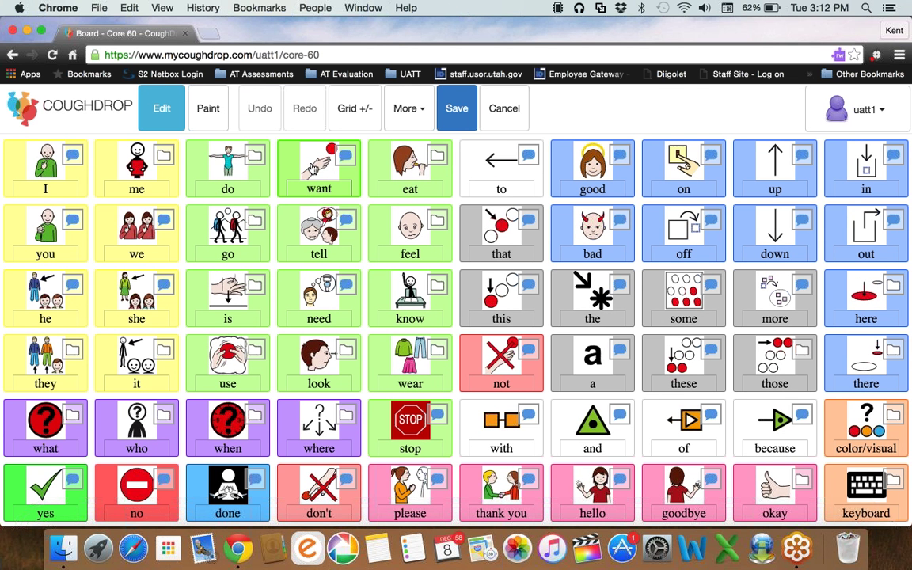
pyautogui.click(320, 189)
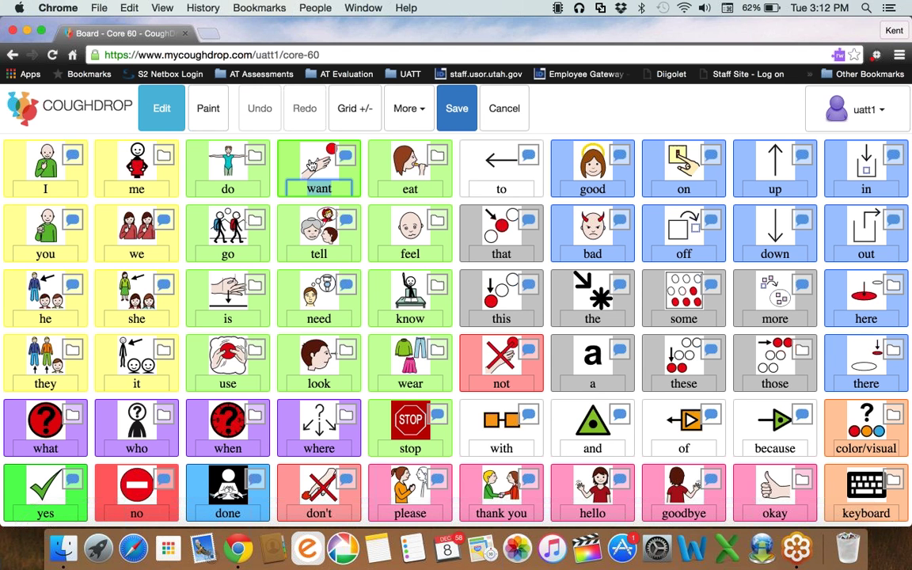
pyautogui.moveTo(317, 162)
pyautogui.mouseDown()
pyautogui.moveTo(336, 122)
pyautogui.moveTo(318, 166)
pyautogui.mouseUp()
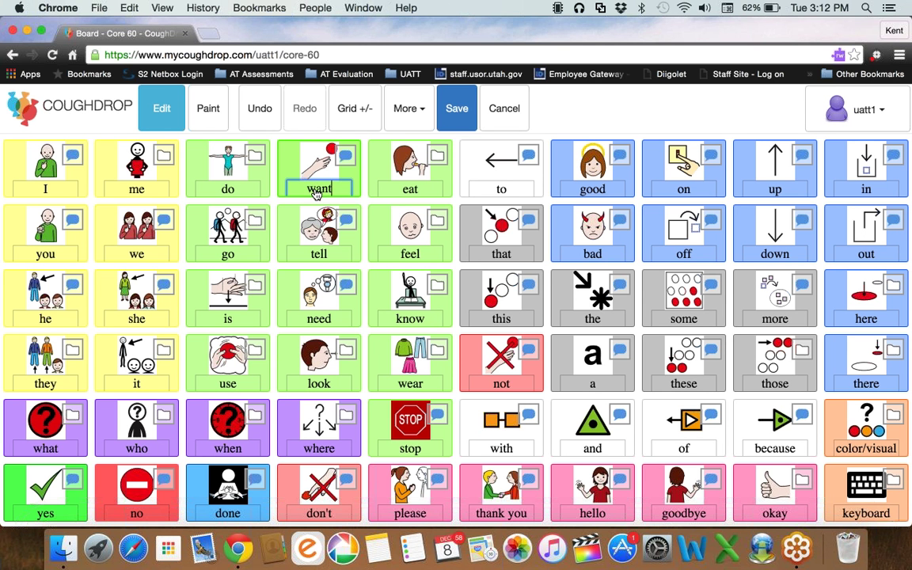
pyautogui.click(617, 112)
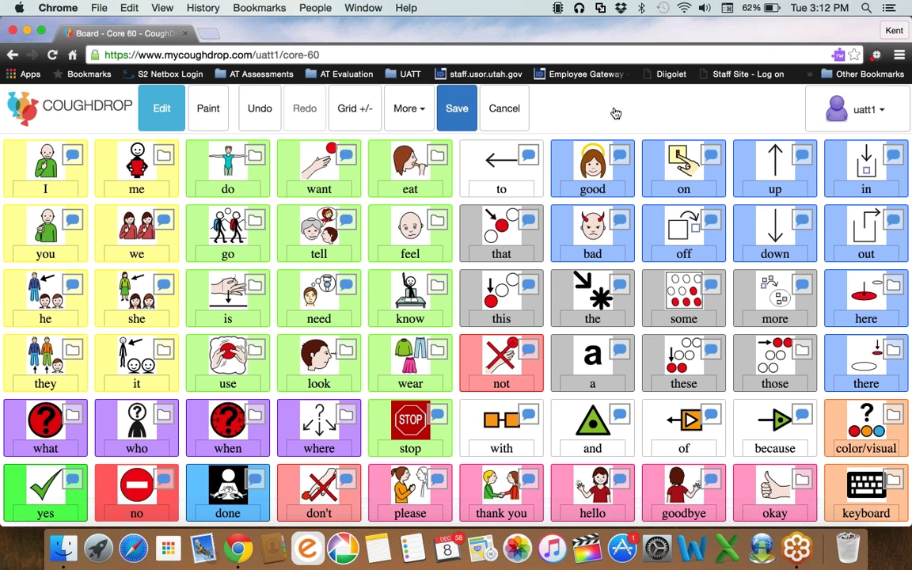
# Search symbols for 'want' in the want button's settings and preview the clothes symbol.
pyautogui.click(322, 168)
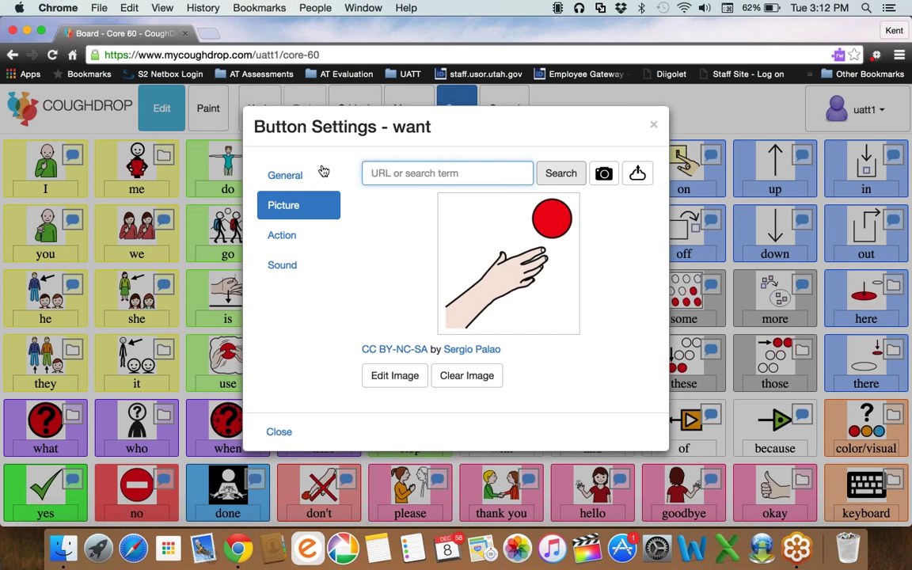
pyautogui.write('want')
pyautogui.press('Return')
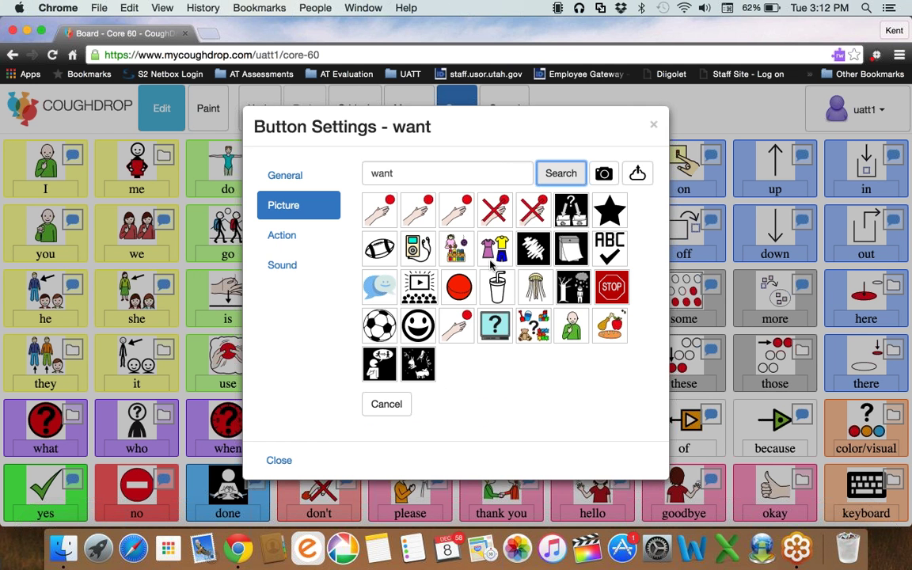
pyautogui.click(492, 266)
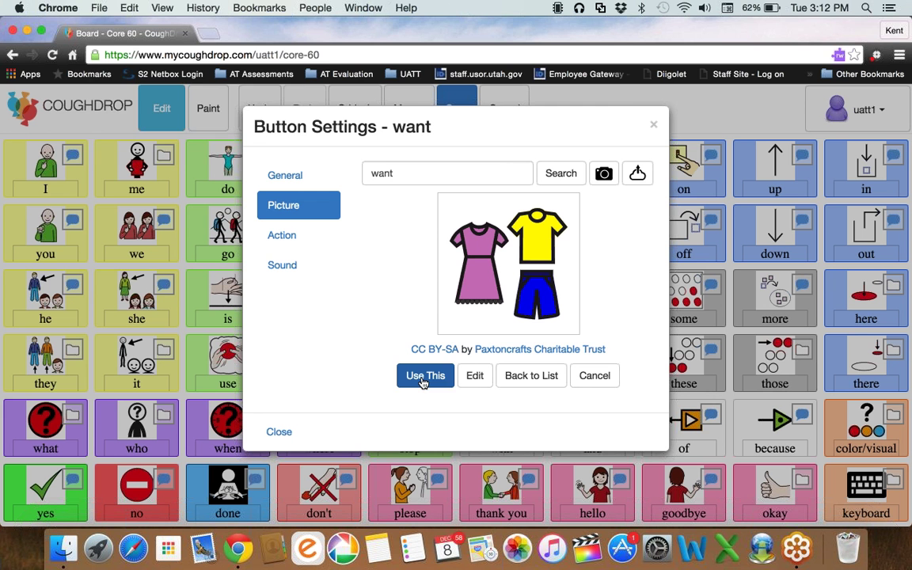
# Try capturing a camera photo for the button, then reload the Core 60 board without saving.
pyautogui.click(266, 131)
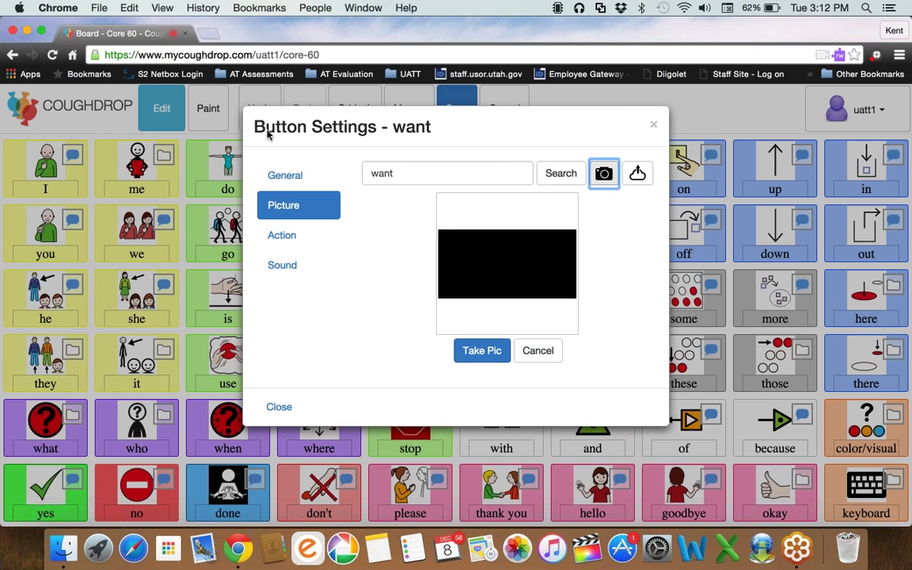
pyautogui.click(491, 352)
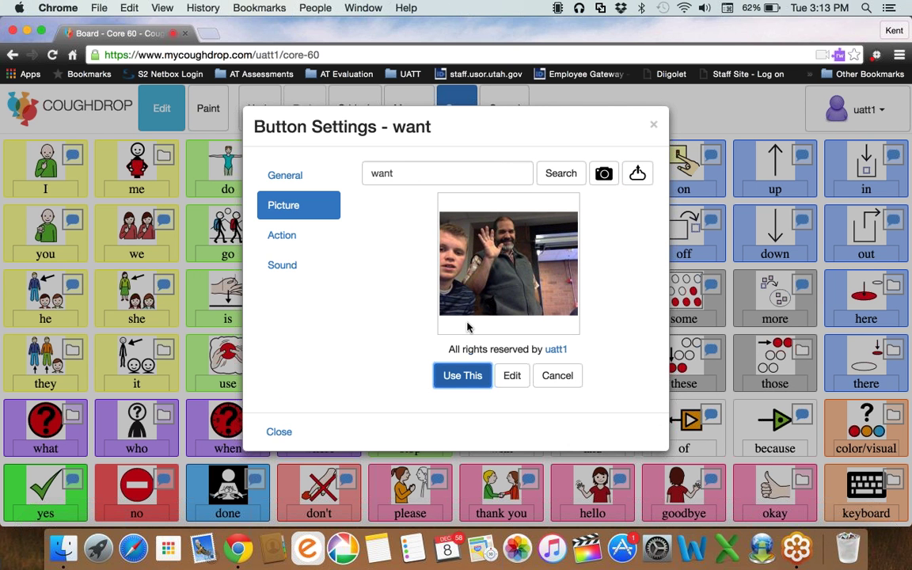
pyautogui.moveTo(467, 327); pyautogui.dragTo(455, 176)
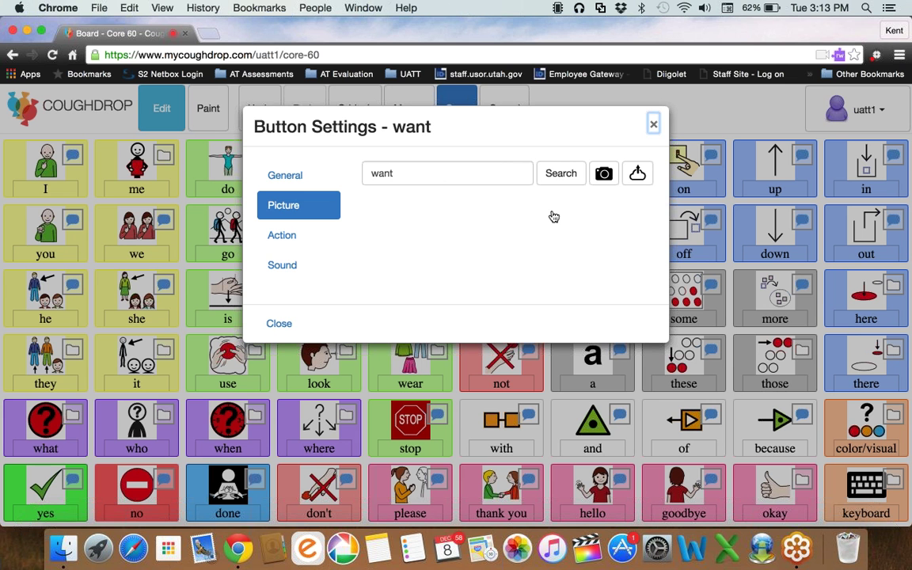
pyautogui.press('Tab')
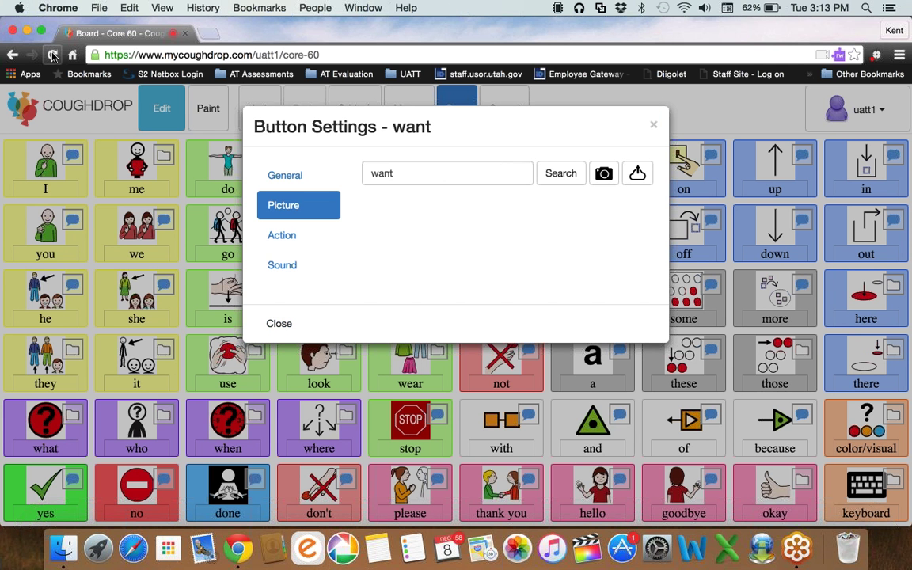
pyautogui.click(53, 56)
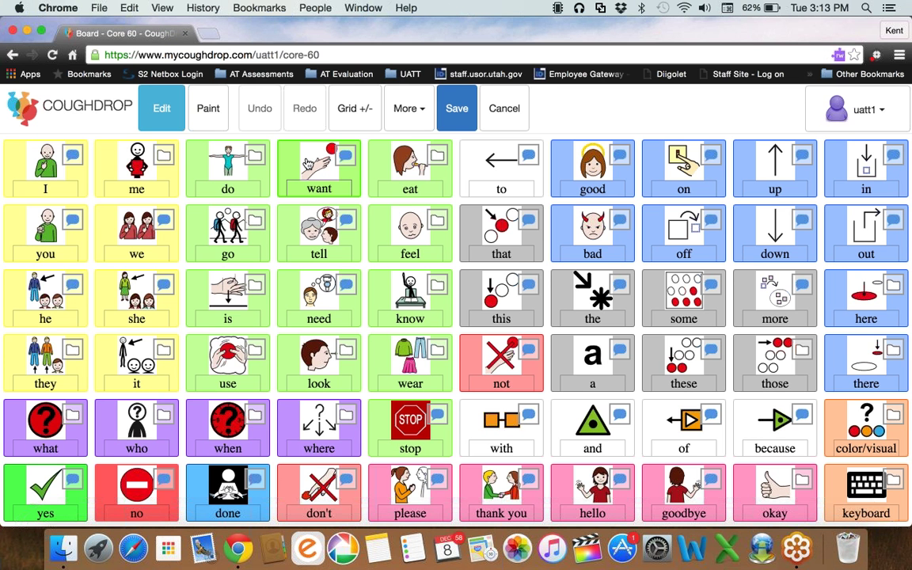
# Review the want button's Picture, Action and Sound settings, then close them without changes.
pyautogui.click(307, 164)
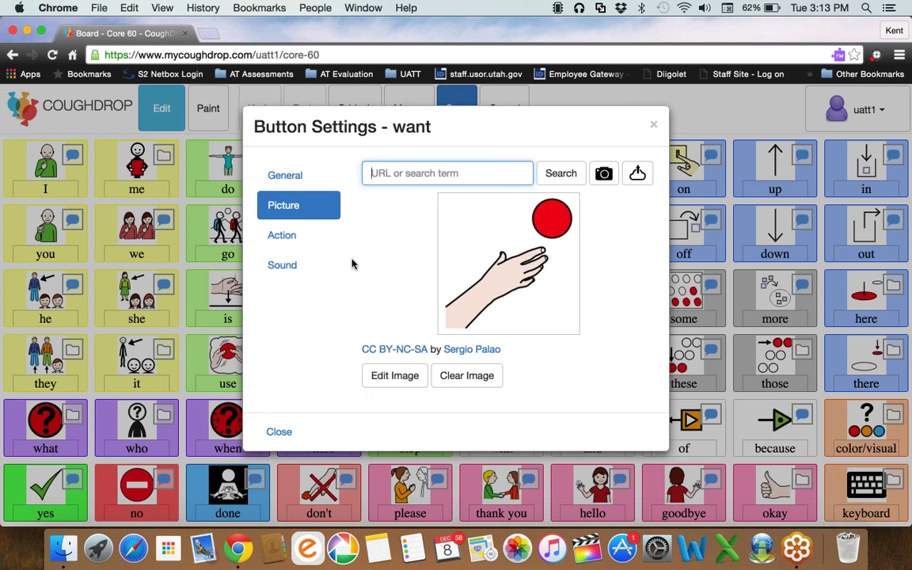
pyautogui.click(293, 235)
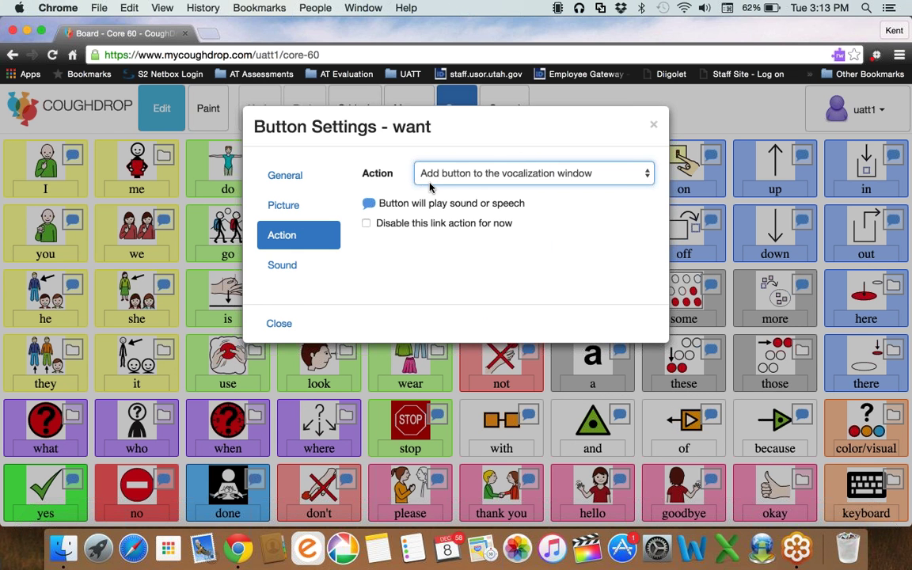
pyautogui.click(435, 173)
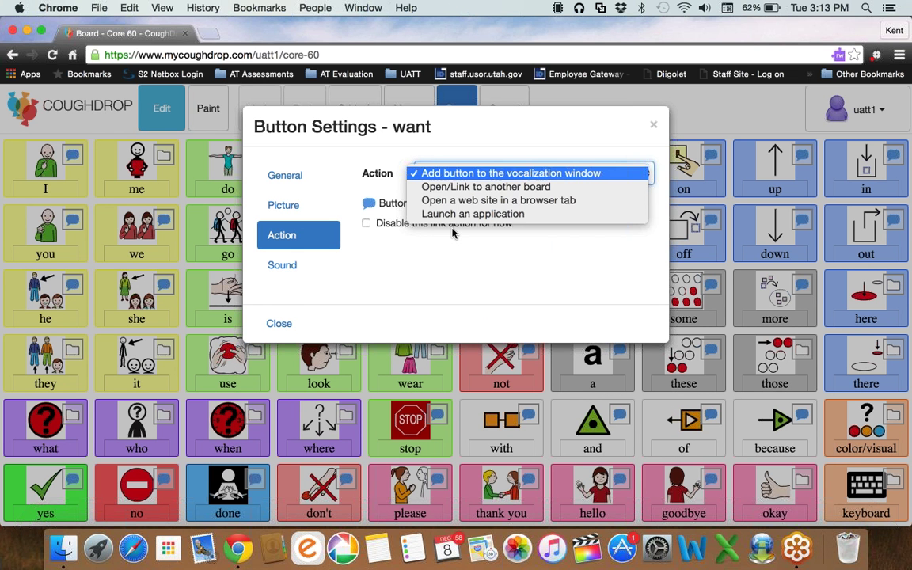
pyautogui.click(308, 243)
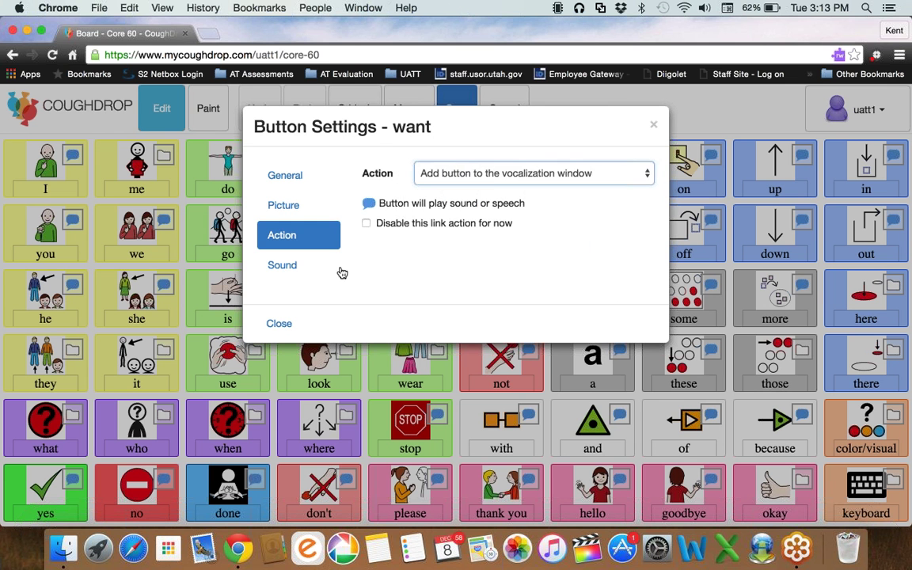
pyautogui.click(339, 269)
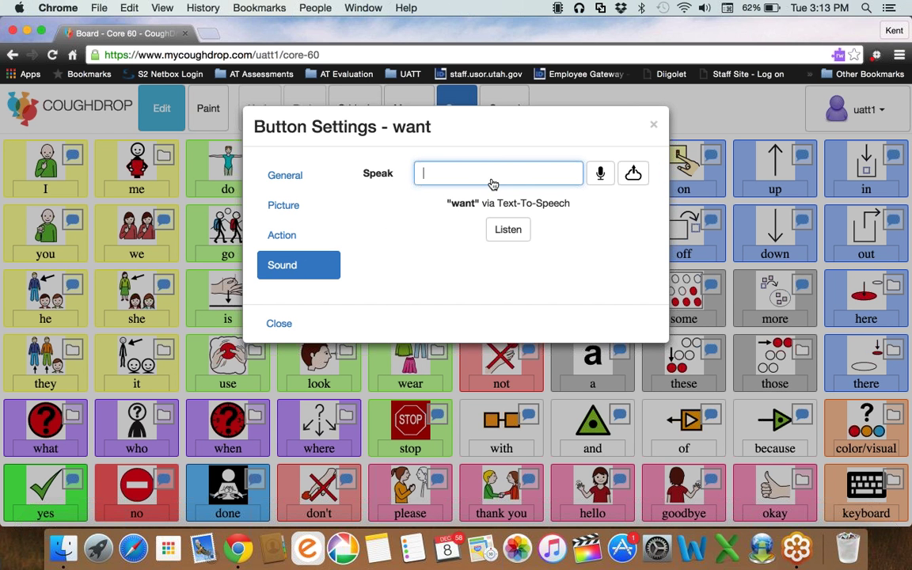
pyautogui.click(564, 105)
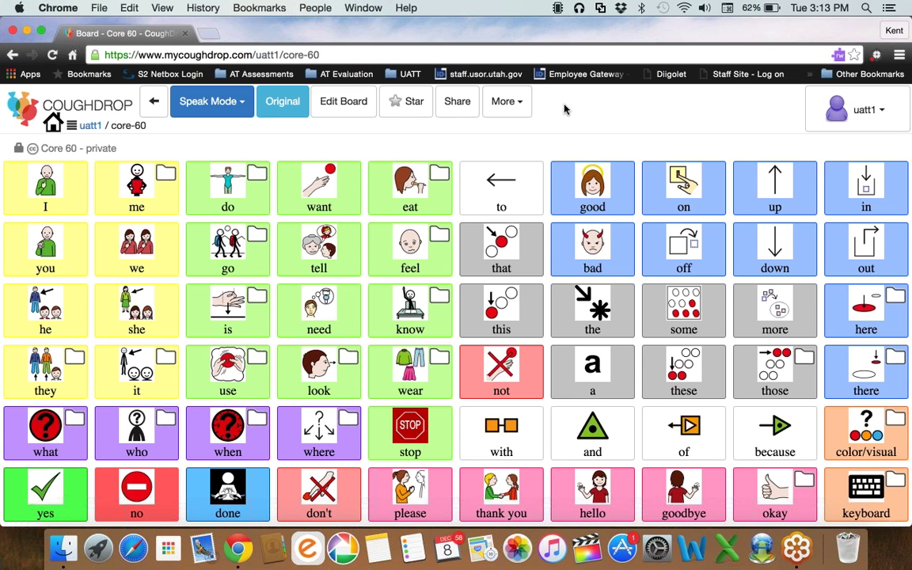
# Go to the user profile's general preferences and scroll down to the voice settings.
pyautogui.click(857, 110)
pyautogui.click(808, 207)
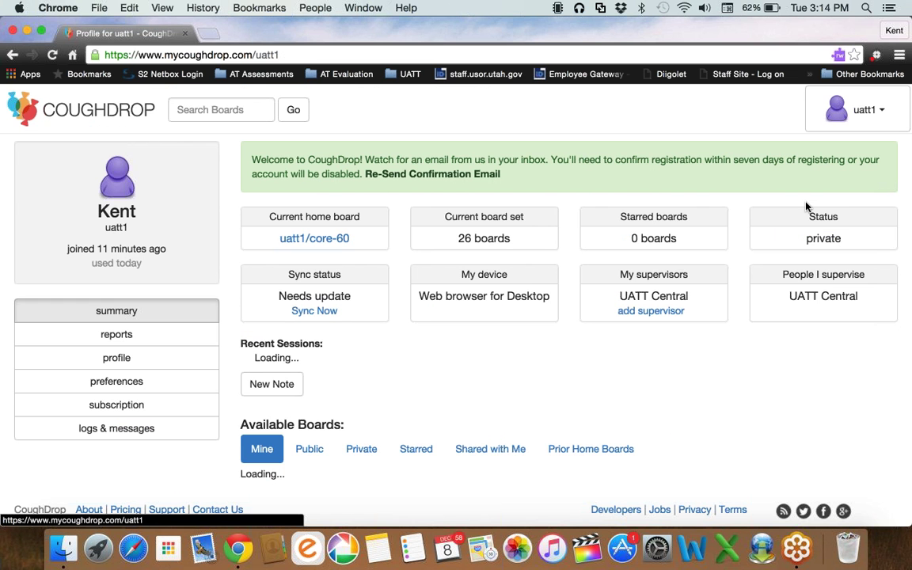
pyautogui.click(143, 384)
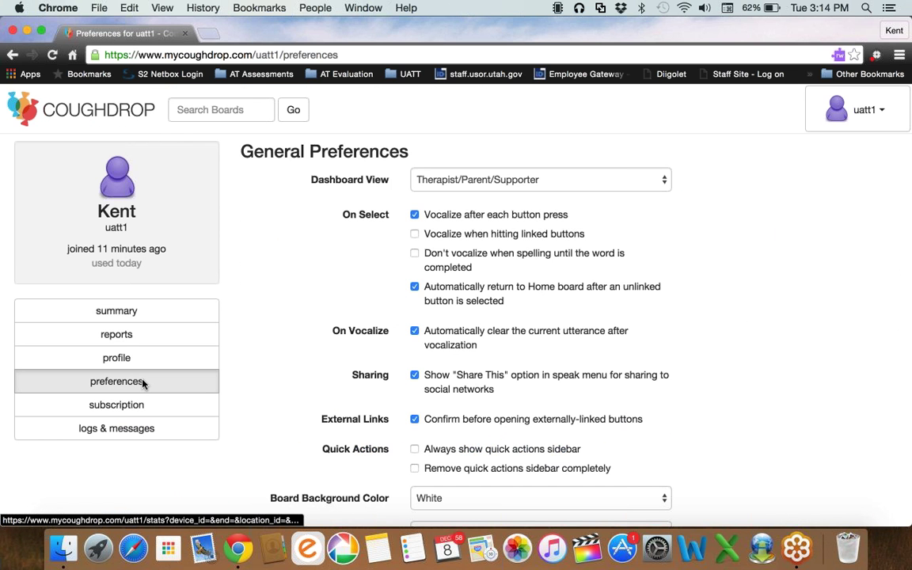
pyautogui.scroll(-10, 485, 303)
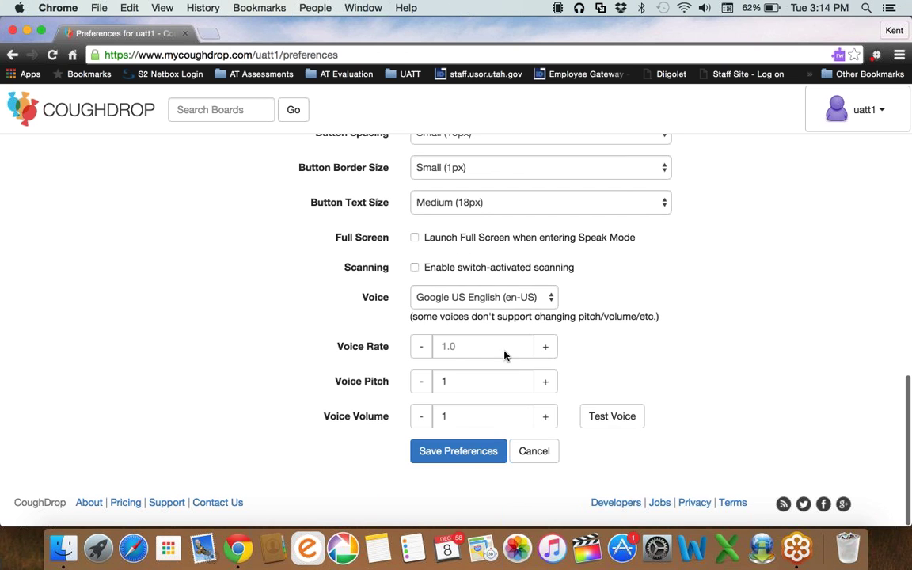
# Browse the voice list, select Alex (en-US), and play a test sample.
pyautogui.click(505, 297)
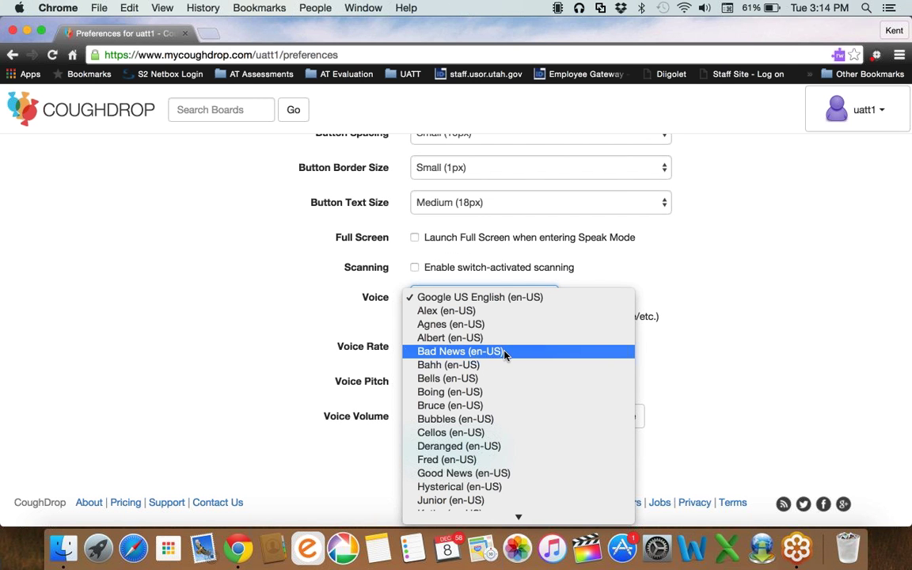
pyautogui.scroll(-10, 505, 355)
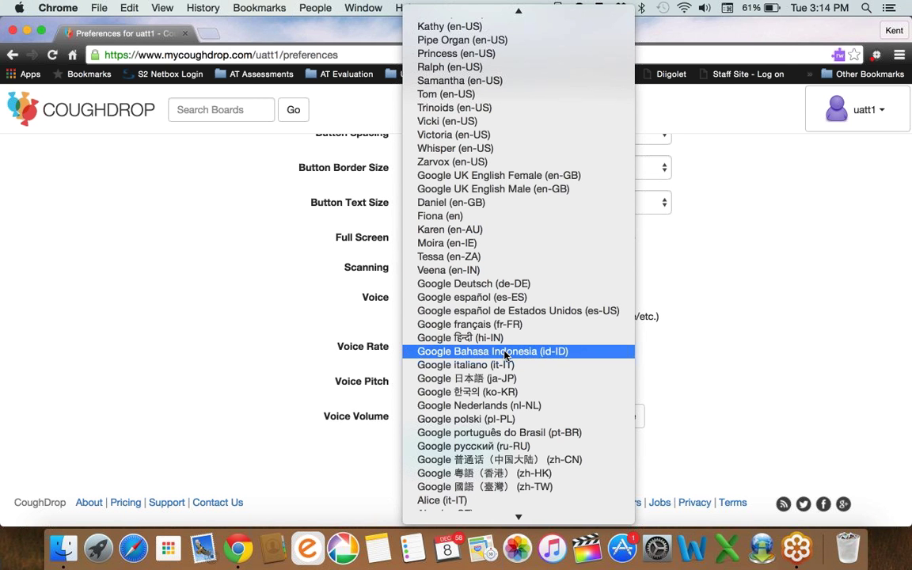
pyautogui.scroll(5, 504, 355)
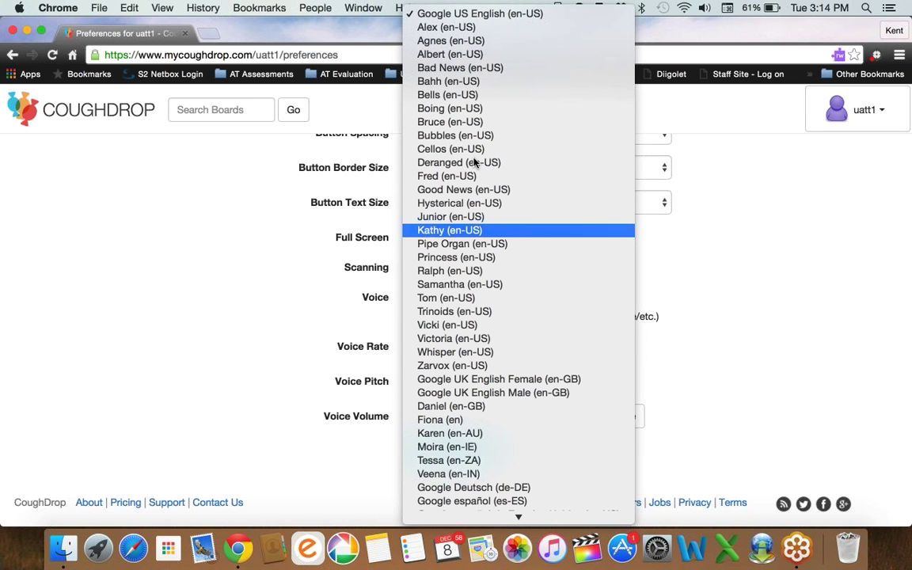
pyautogui.scroll(-5, 469, 176)
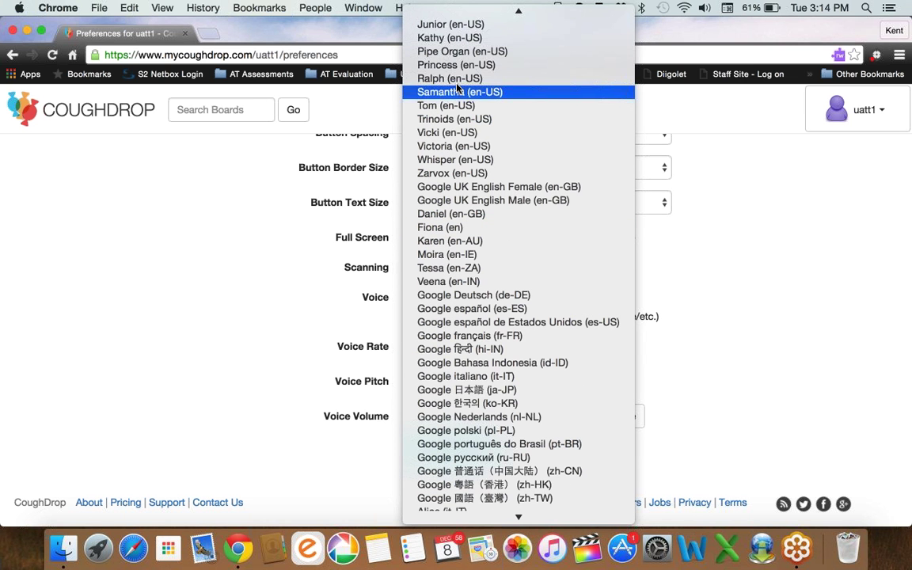
pyautogui.press('Down')
pyautogui.press('Down')
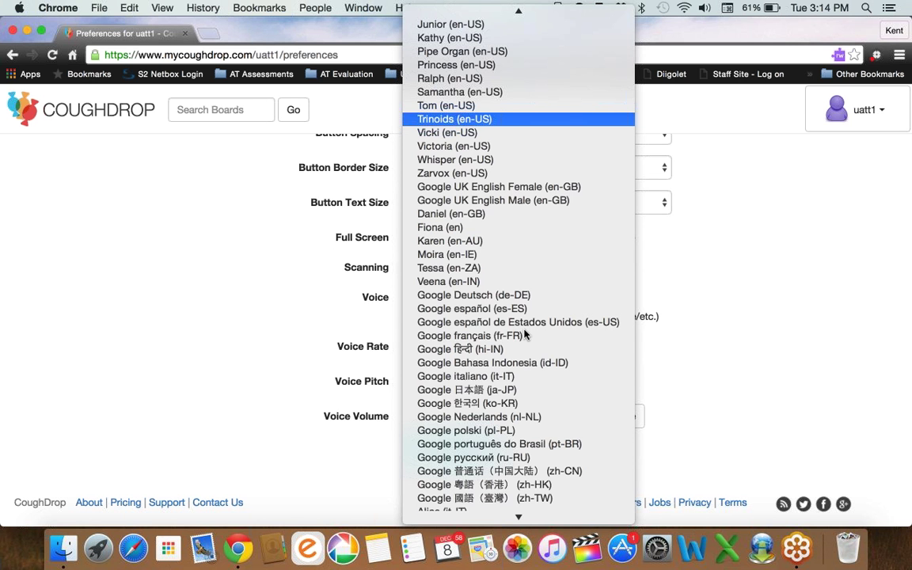
pyautogui.scroll(-2, 526, 335)
pyautogui.scroll(1, 482, 216)
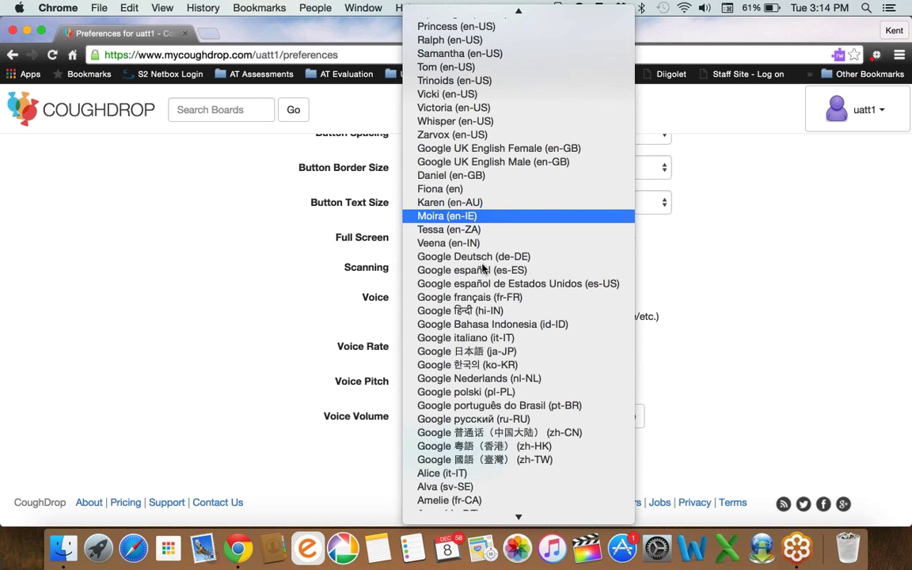
pyautogui.scroll(-8, 507, 285)
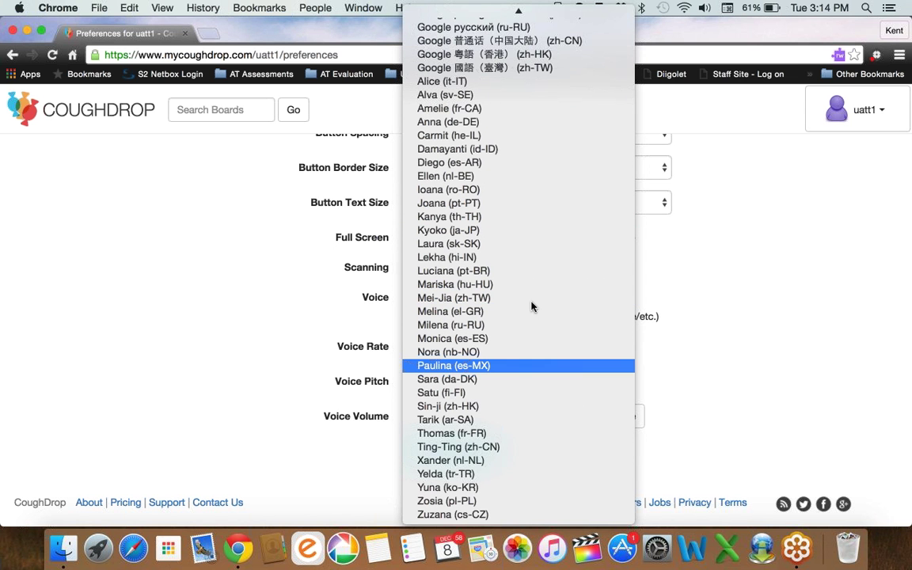
pyautogui.click(815, 283)
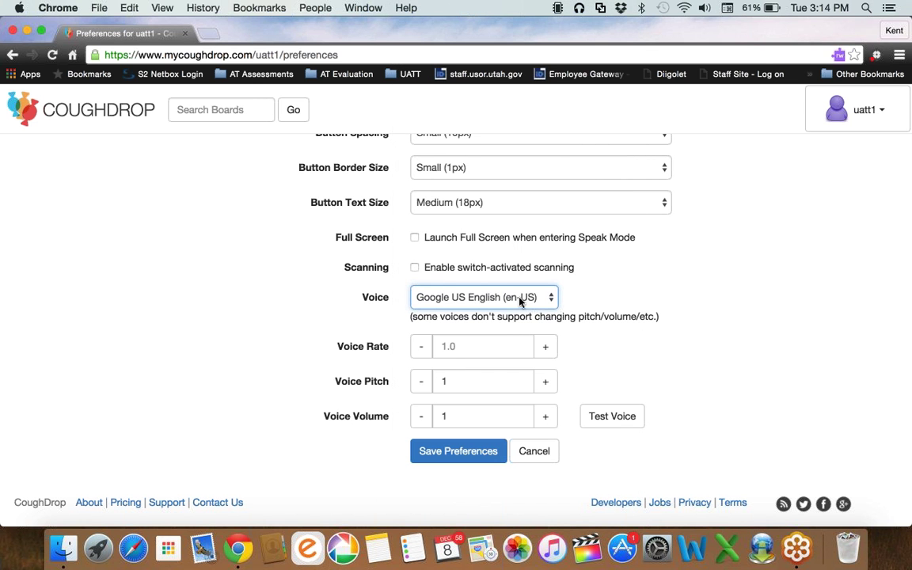
pyautogui.moveTo(521, 300); pyautogui.dragTo(536, 320)
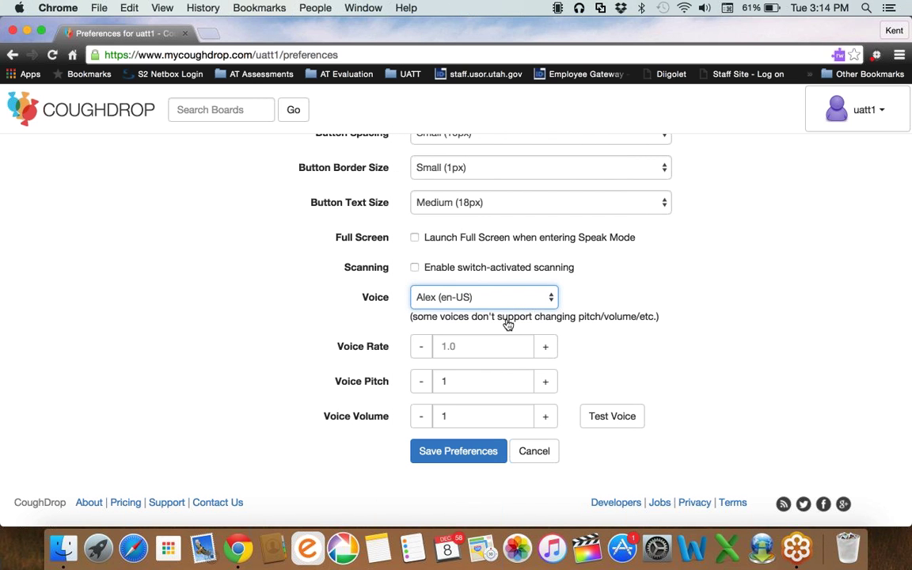
pyautogui.click(626, 424)
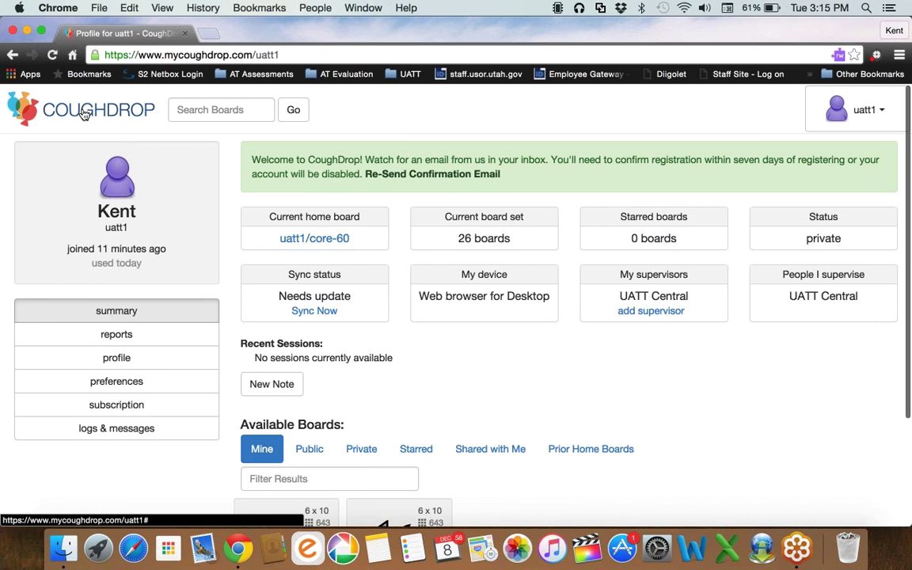
# Return home and filter the profile's available boards to Public, which finds none.
pyautogui.click(84, 114)
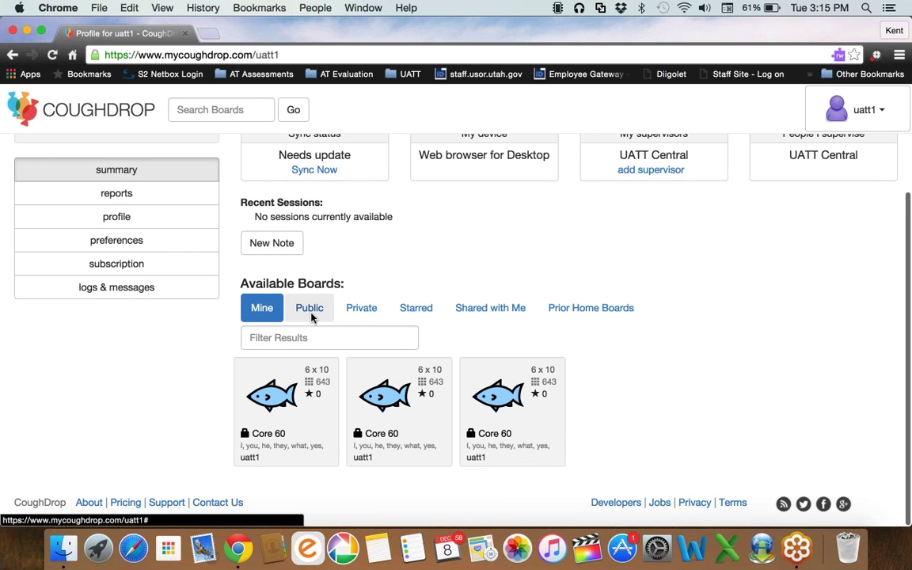
pyautogui.click(311, 313)
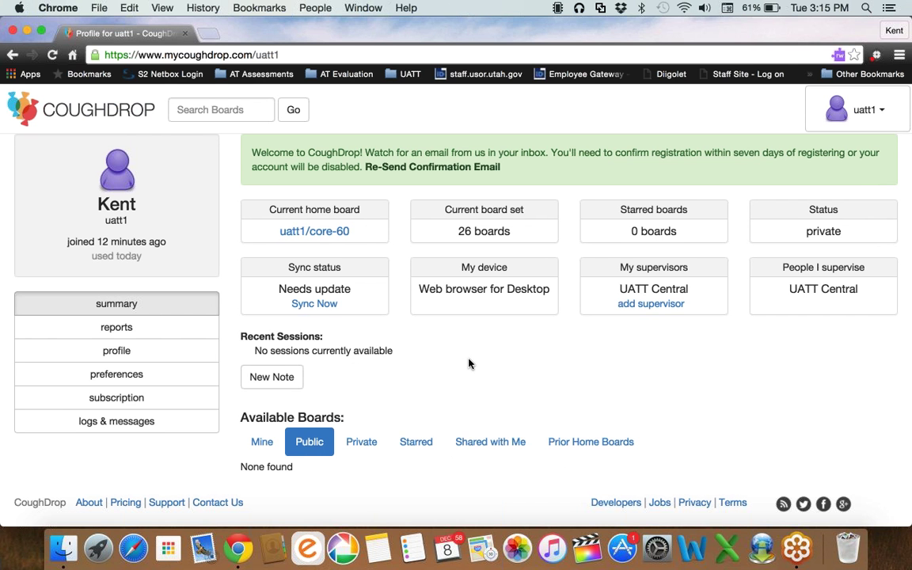
pyautogui.scroll(1, 468, 363)
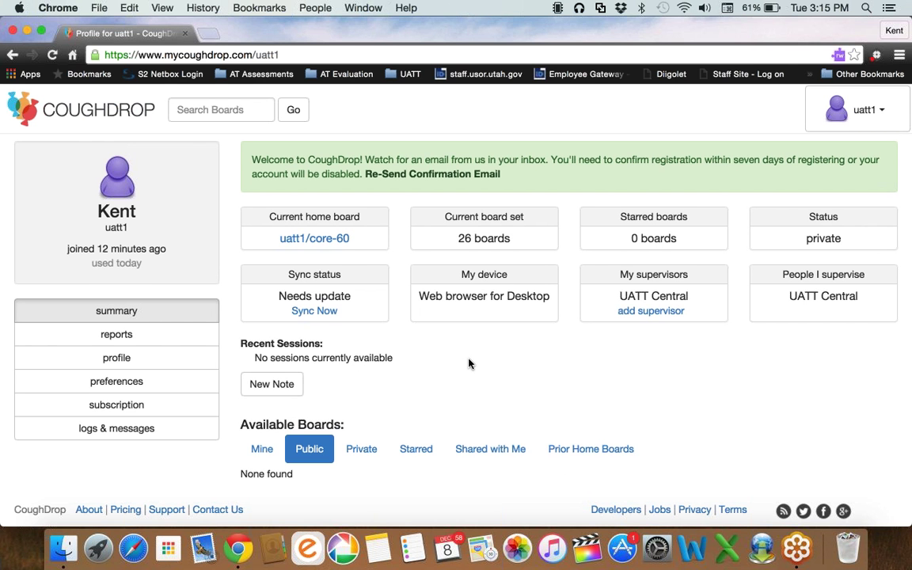
pyautogui.scroll(-1, 469, 364)
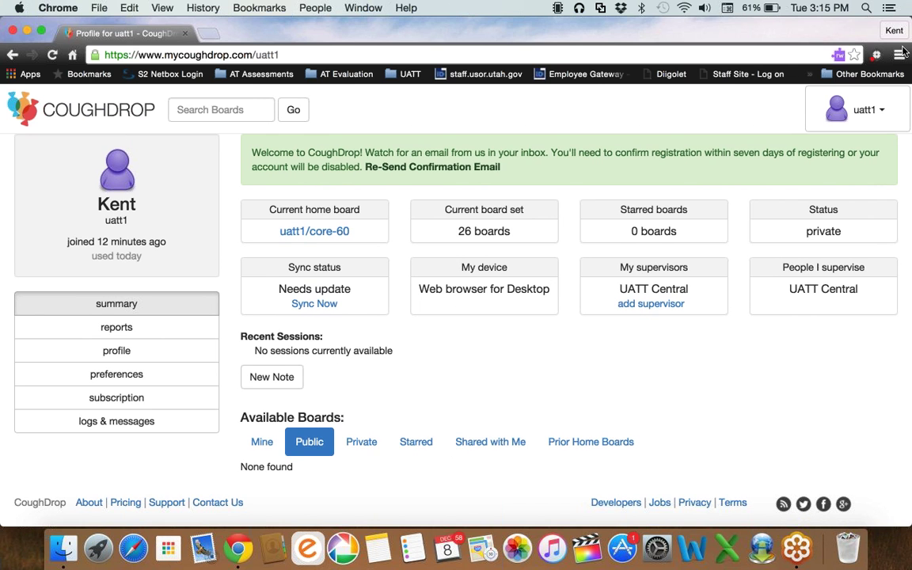